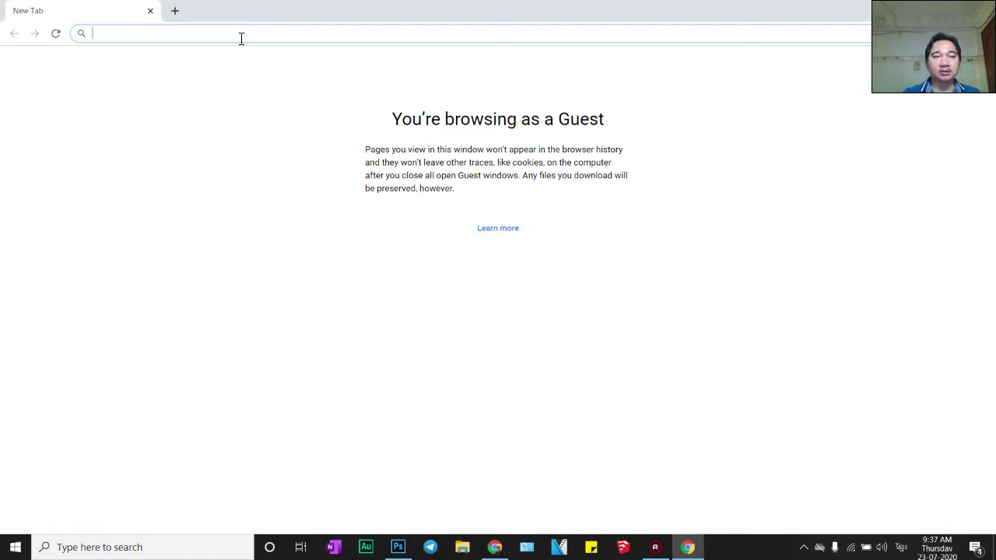
Load google.com in Chrome and switch the Khmer homepage to English
text(sket)
key(BackSpace)
key(BackSpace)
key(BackSpace)
key(BackSpace)
text(google.com)
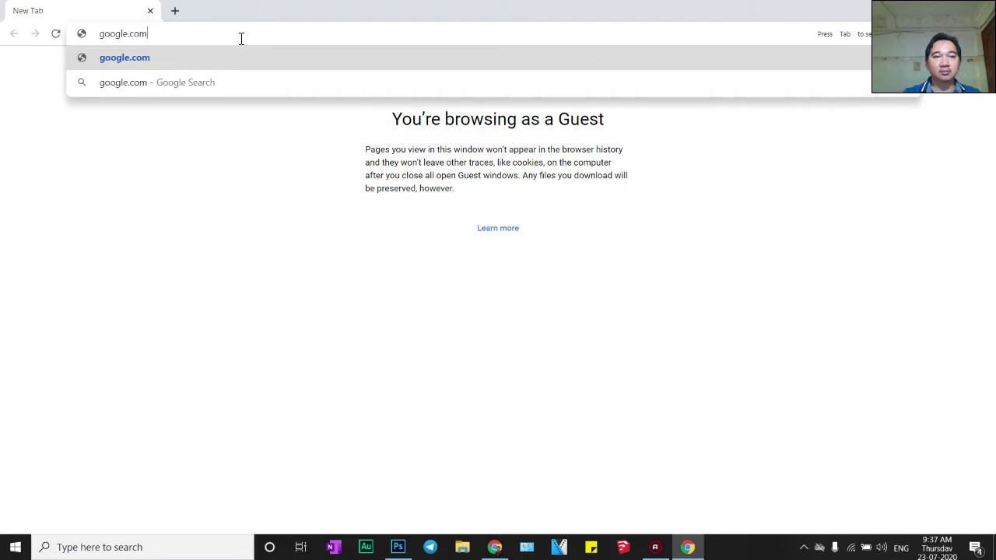
key(Return)
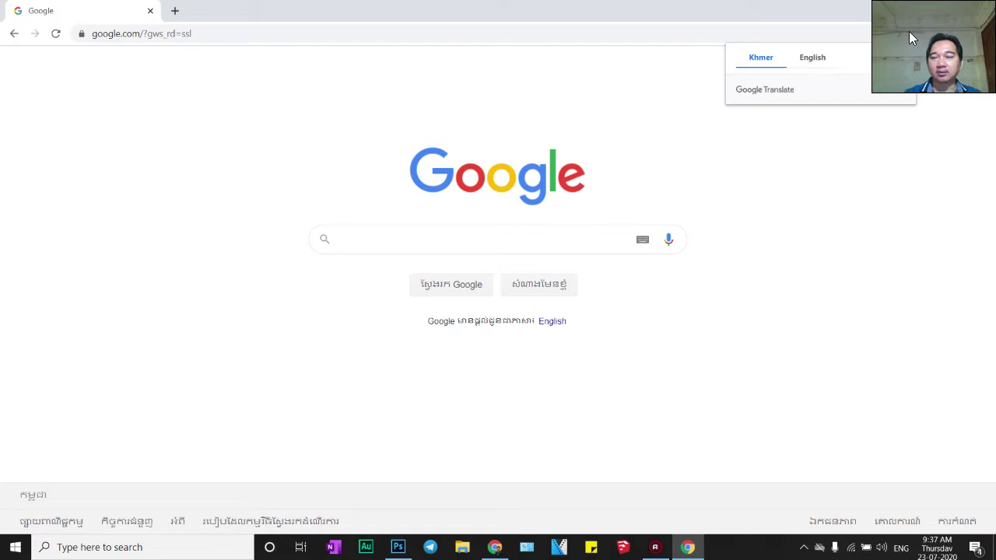
click(814, 60)
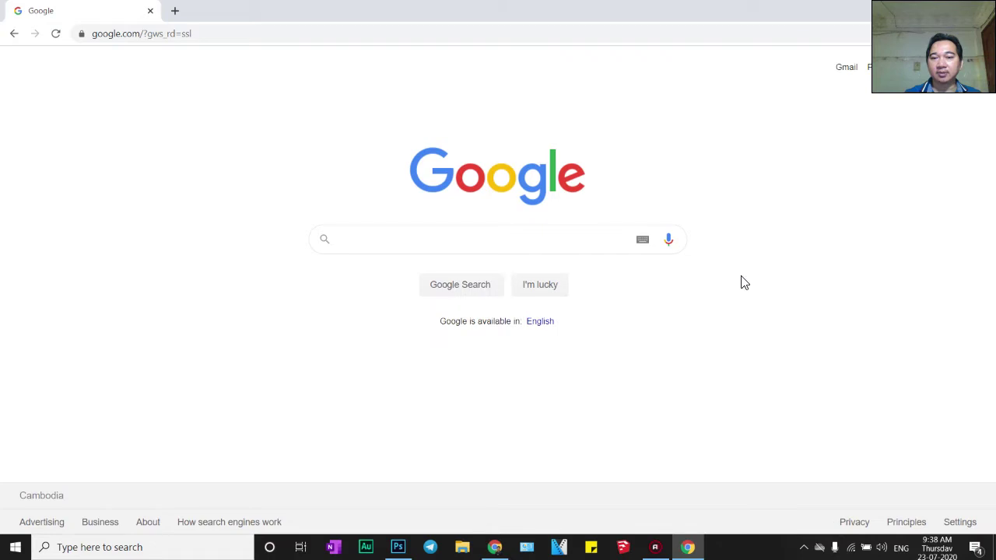
Switch to English and pass the reCAPTCHA by selecting the three boat images
click(545, 324)
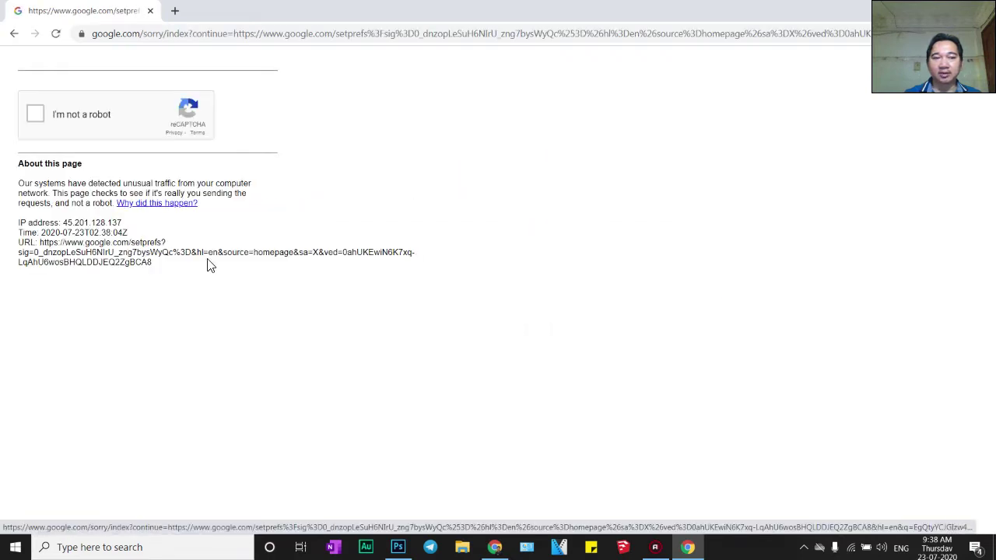
click(35, 115)
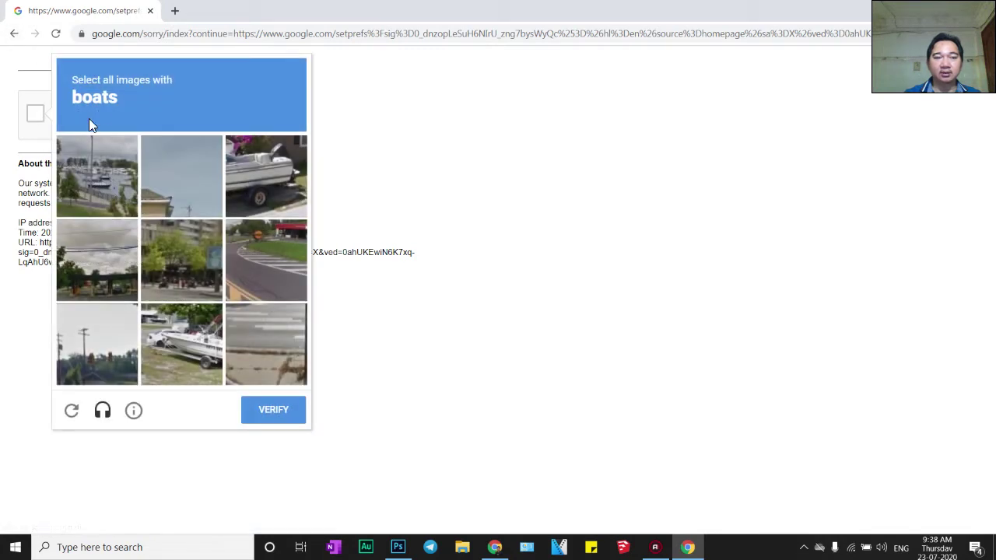
click(263, 189)
click(210, 338)
click(112, 175)
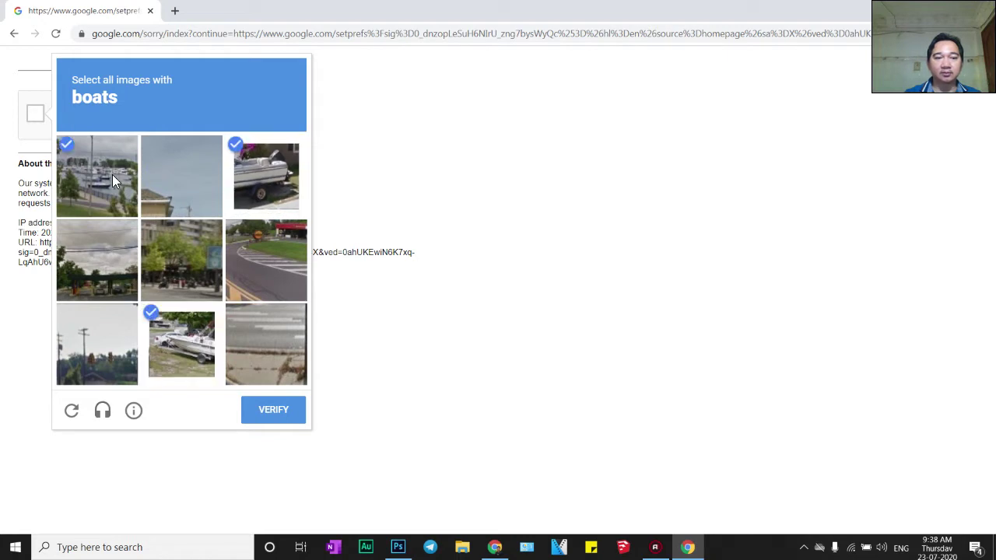
click(272, 410)
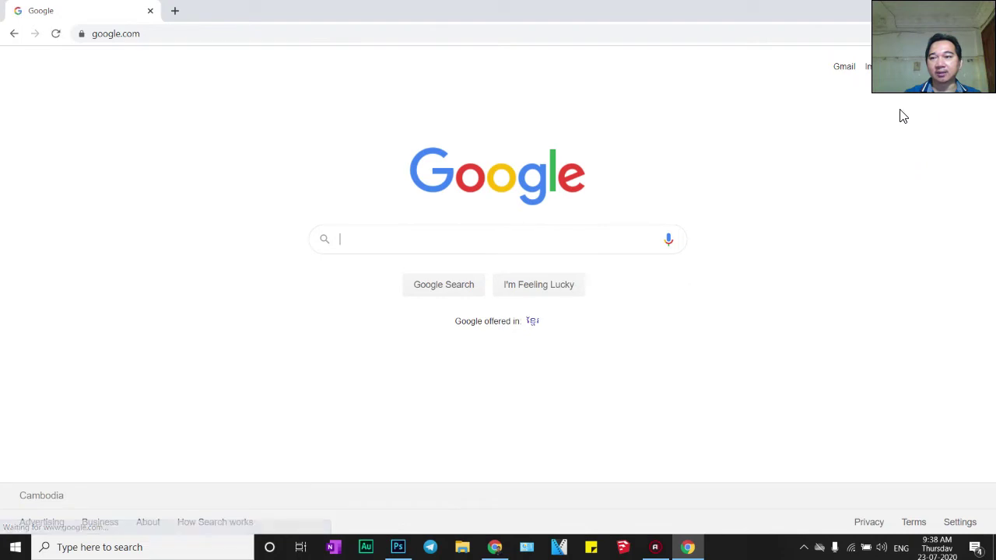
Toggle the language to Khmer and back, then choose Sign in > Create account > For myself
click(533, 321)
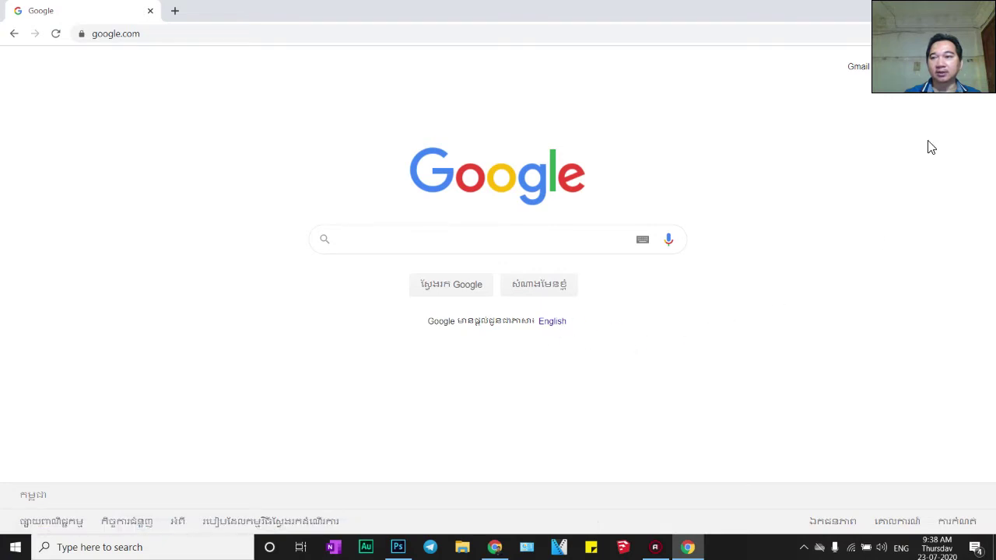
click(552, 323)
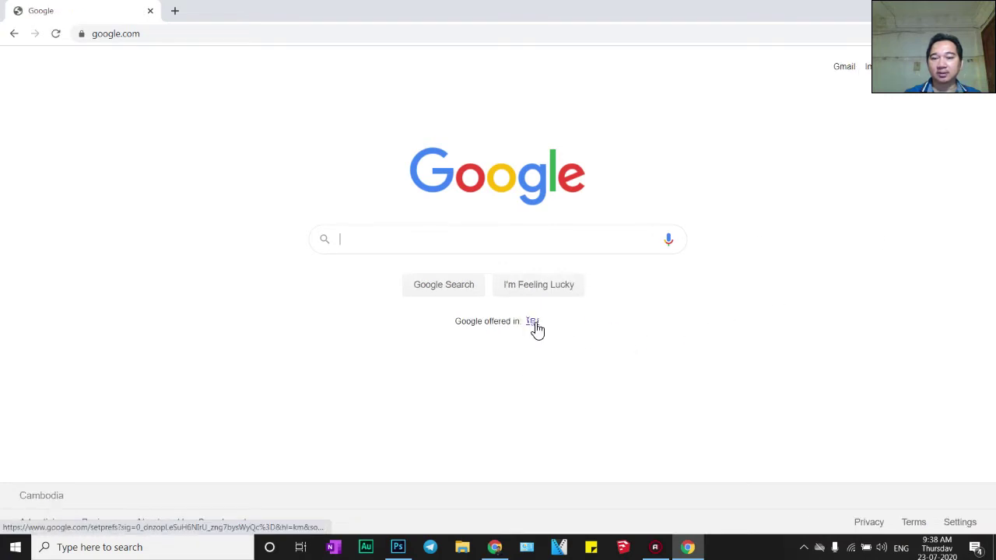
click(960, 67)
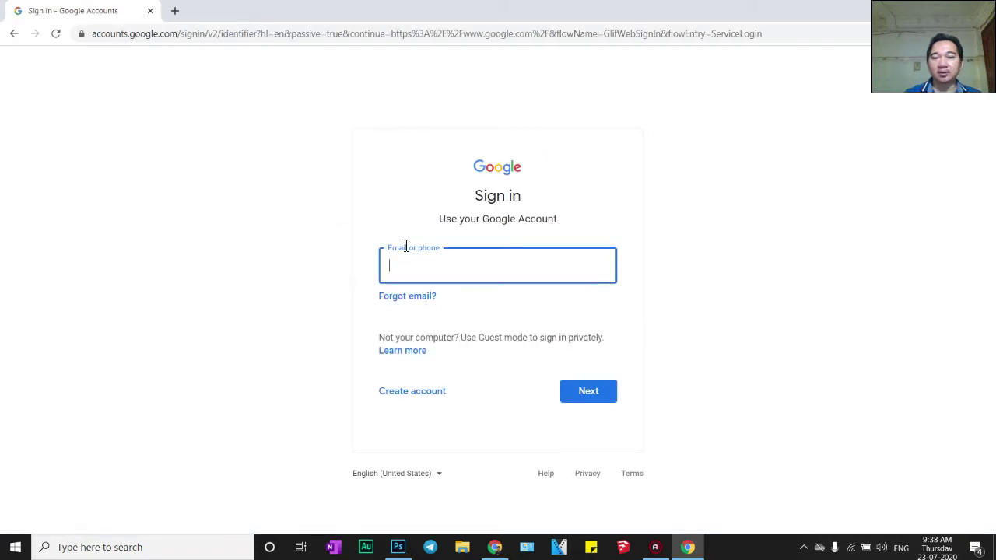
click(409, 396)
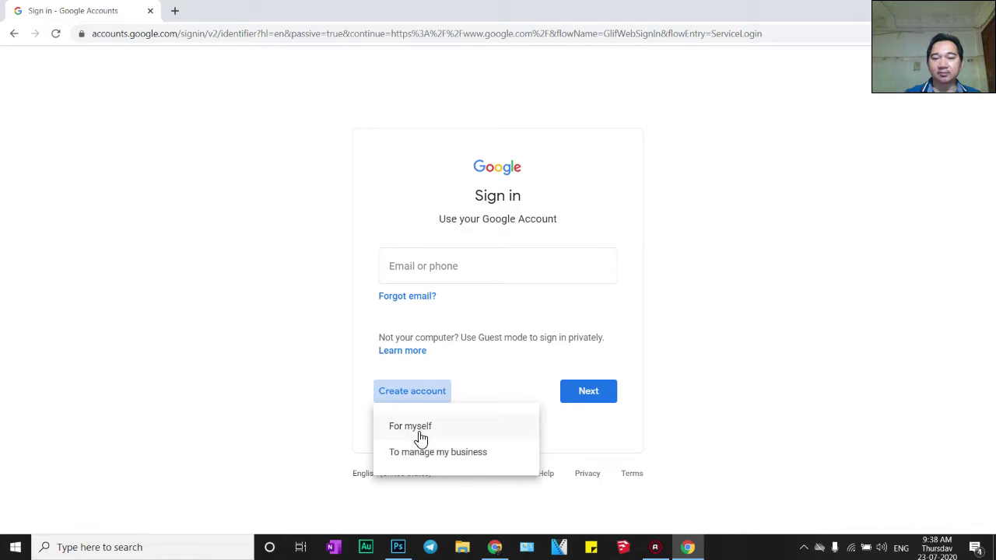
click(415, 429)
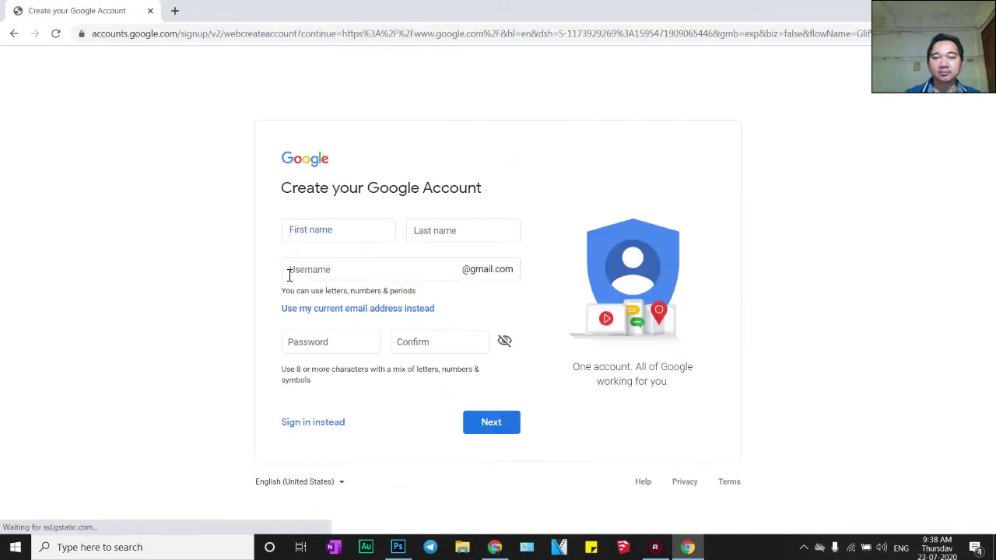
click(345, 236)
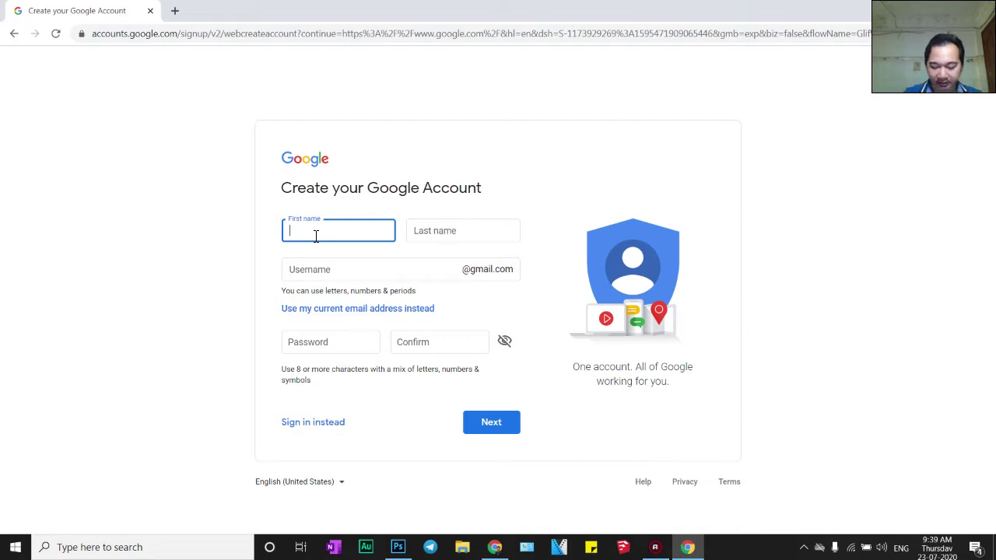
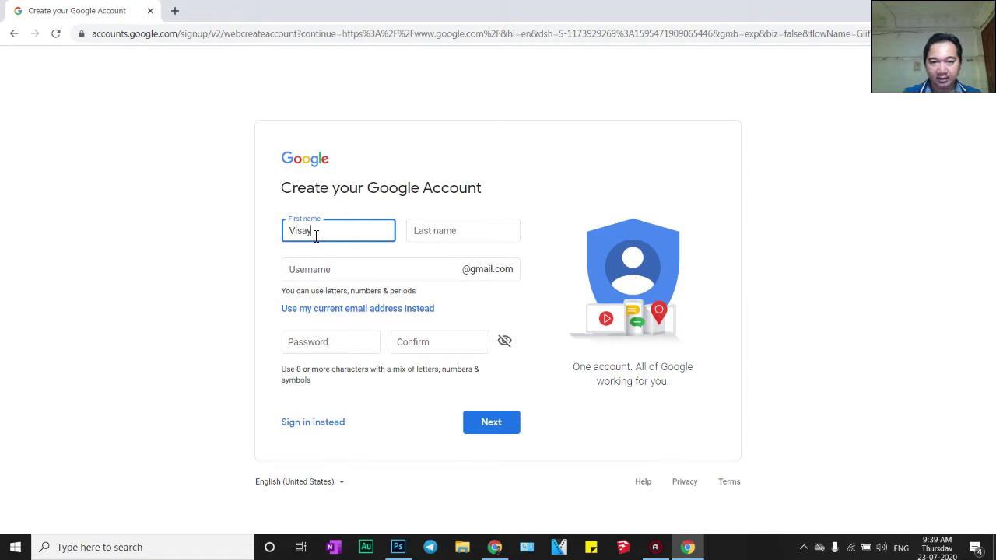
Enter the account holder's first name and last name
key(Tab)
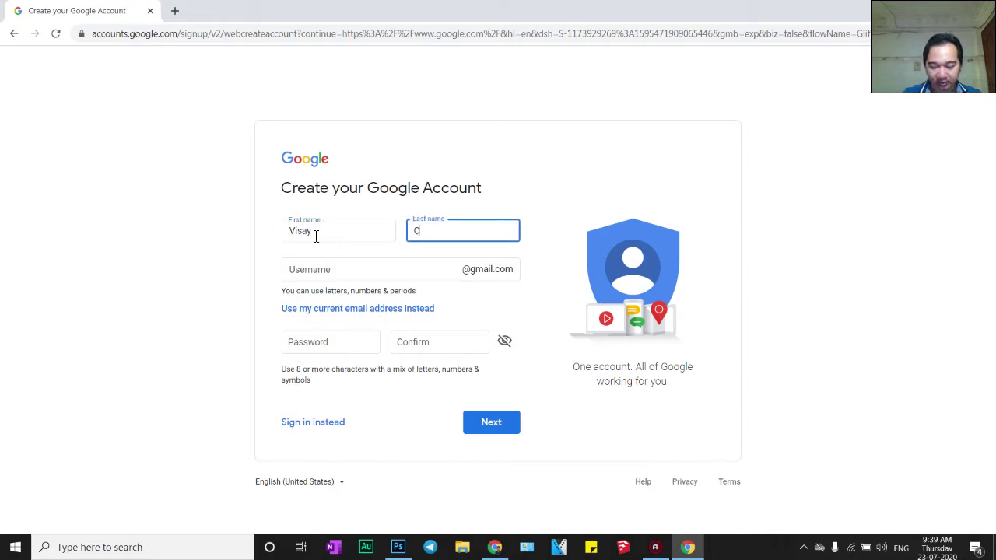
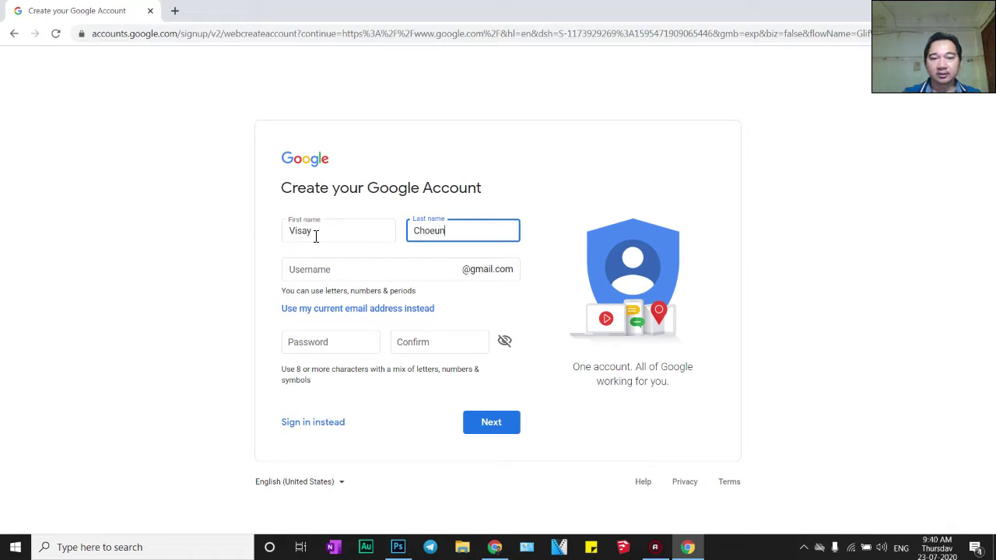
key(Tab)
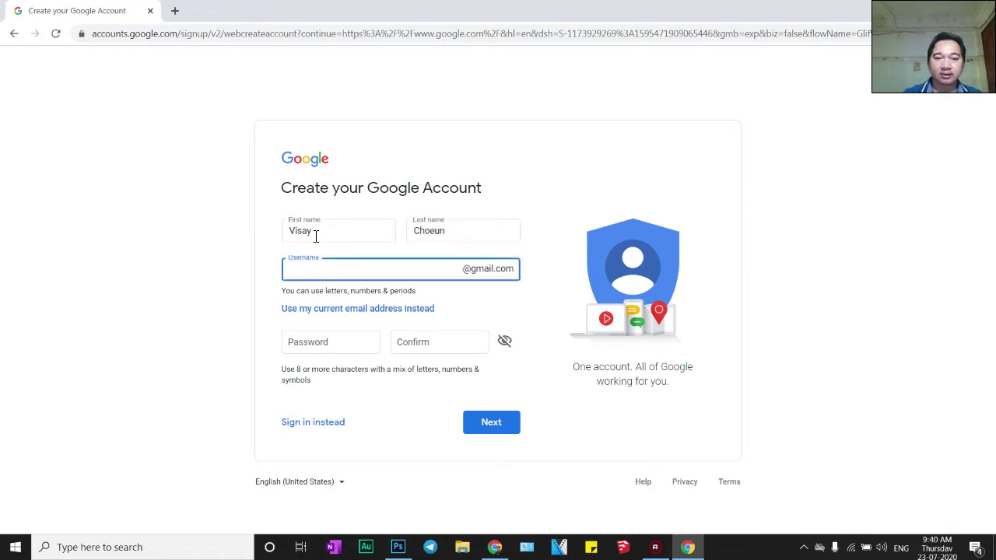
Enter the chosen Gmail username, correcting a partial first attempt
click(336, 352)
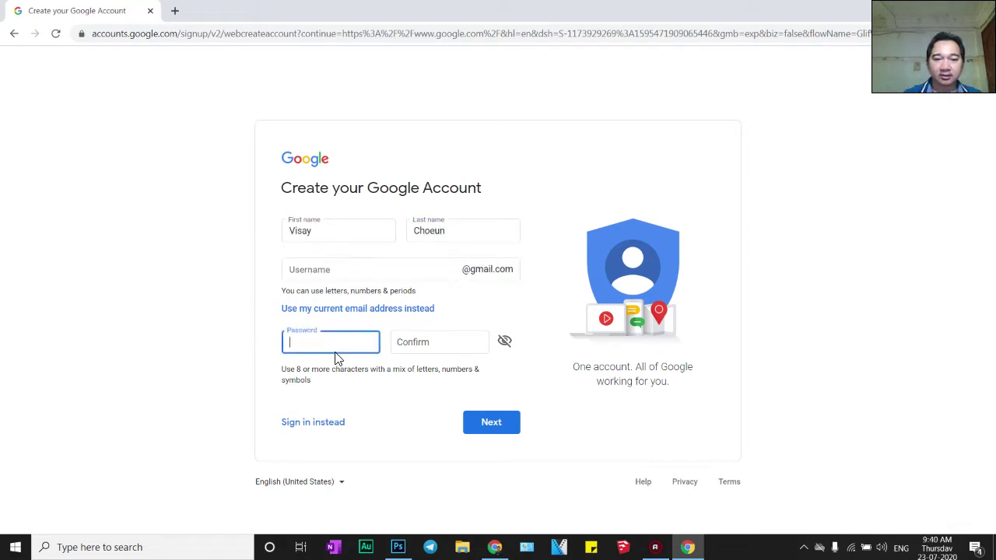
click(328, 272)
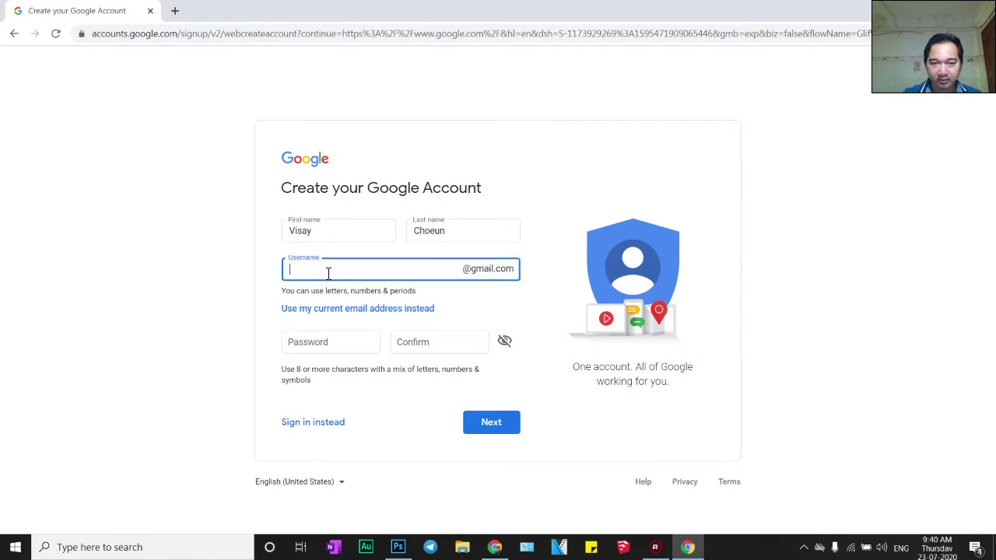
text(vi)
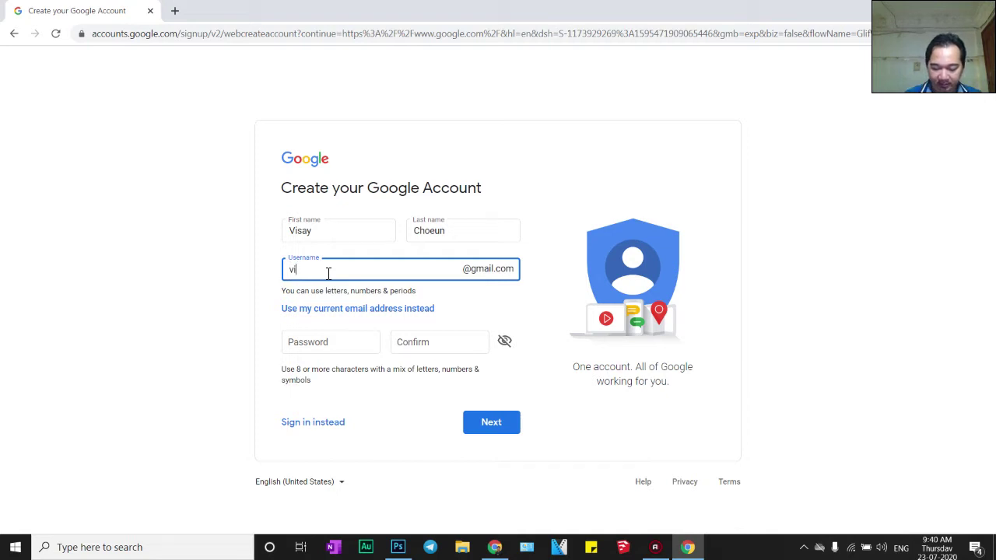
text(say)
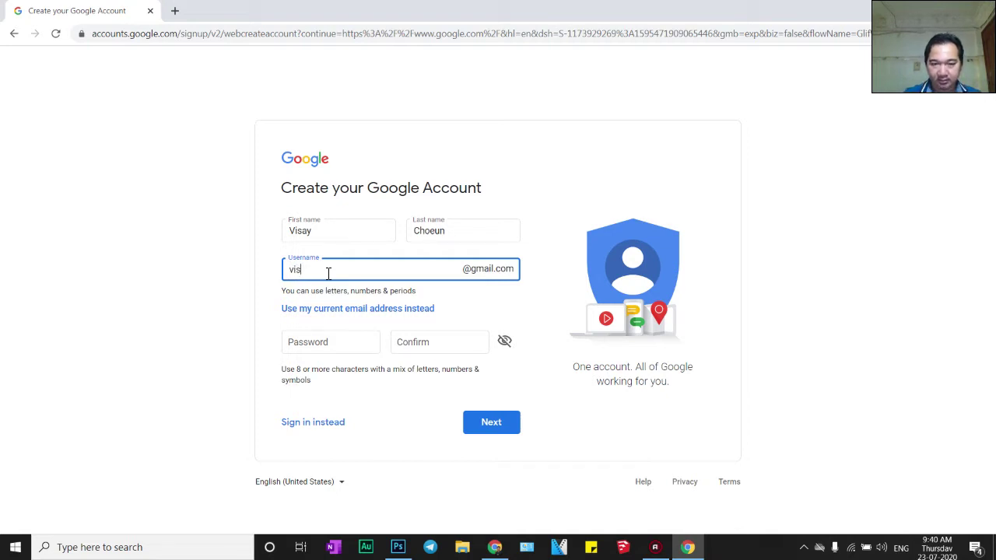
key(BackSpace)
key(BackSpace)
key(BackSpace)
key(BackSpace)
key(BackSpace)
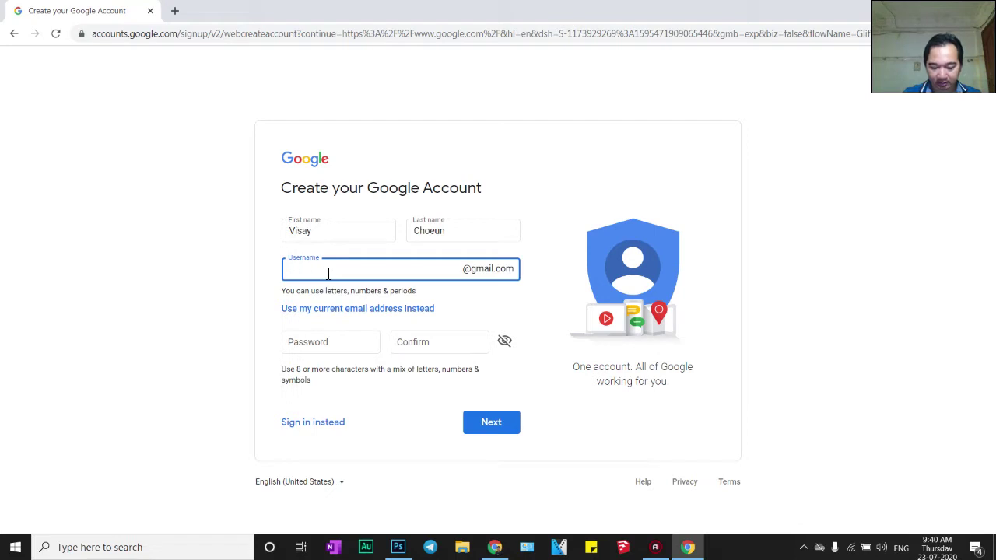
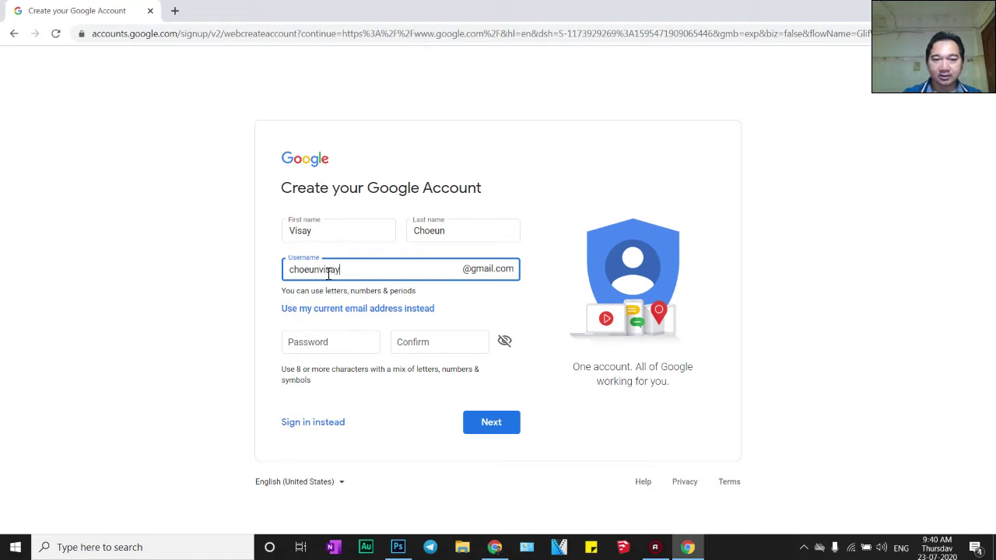
key(Tab)
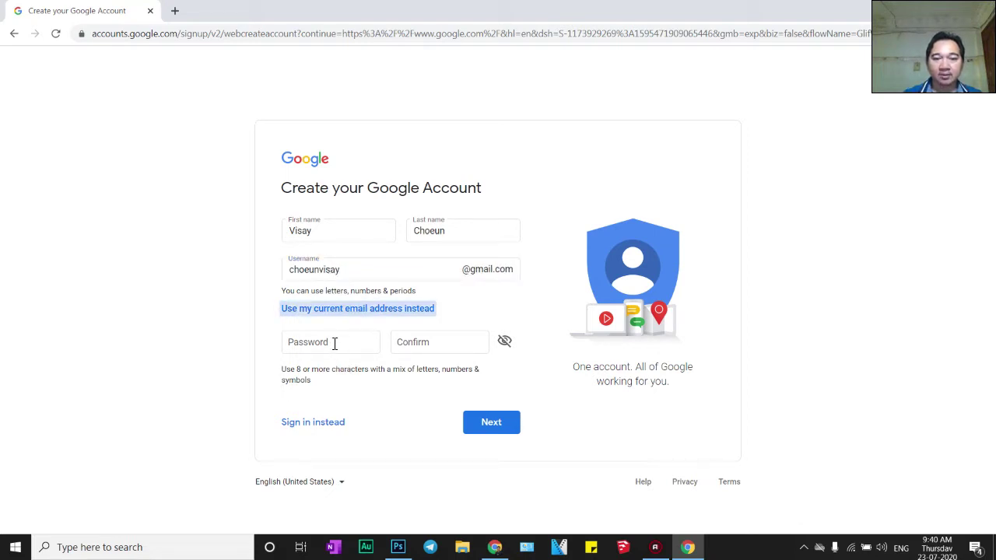
Type the account password with it shown, repeat it in Confirm, and press Next
click(332, 338)
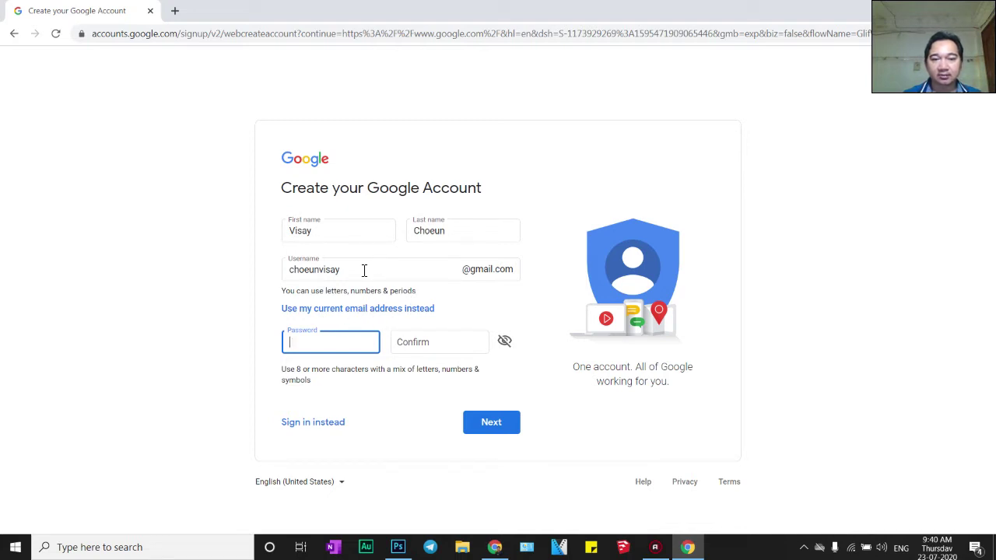
click(462, 231)
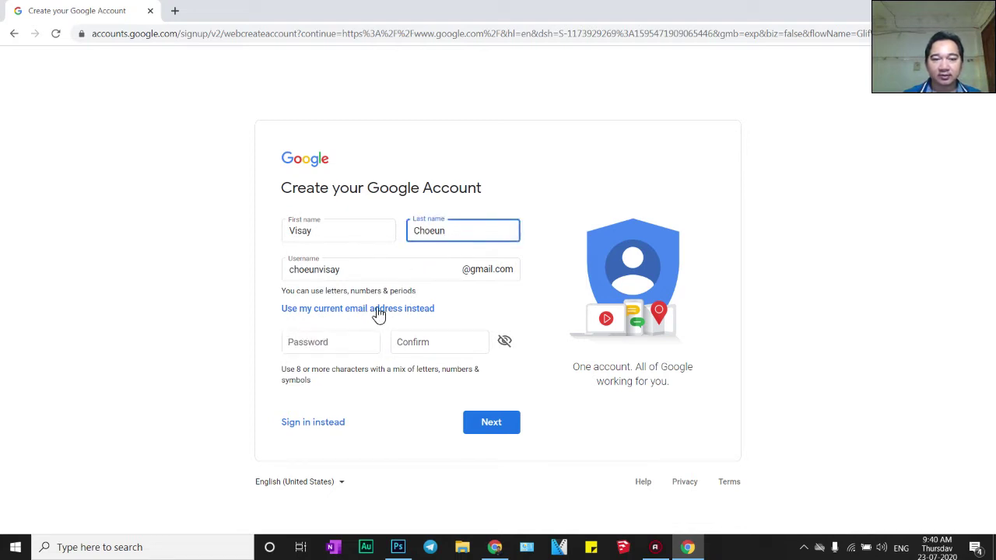
click(343, 339)
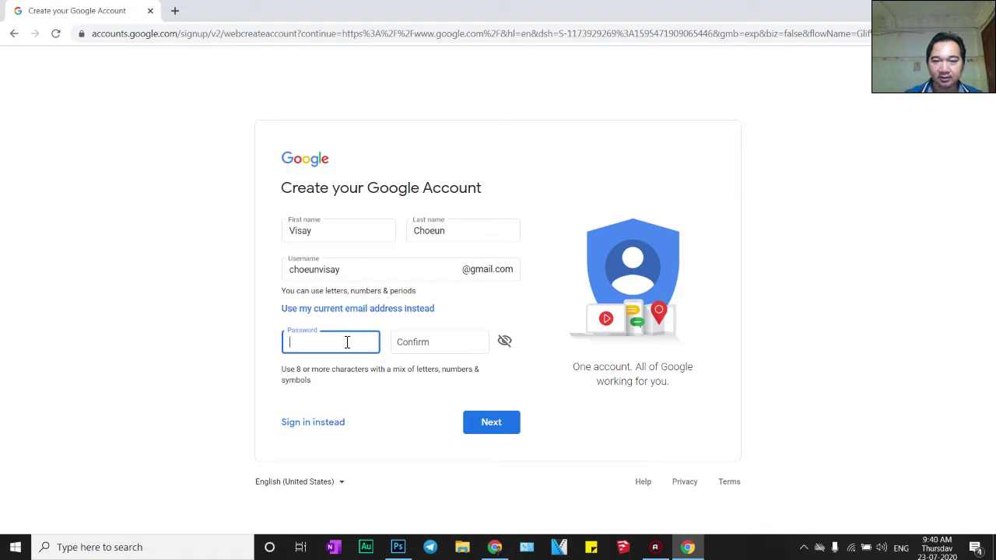
click(503, 343)
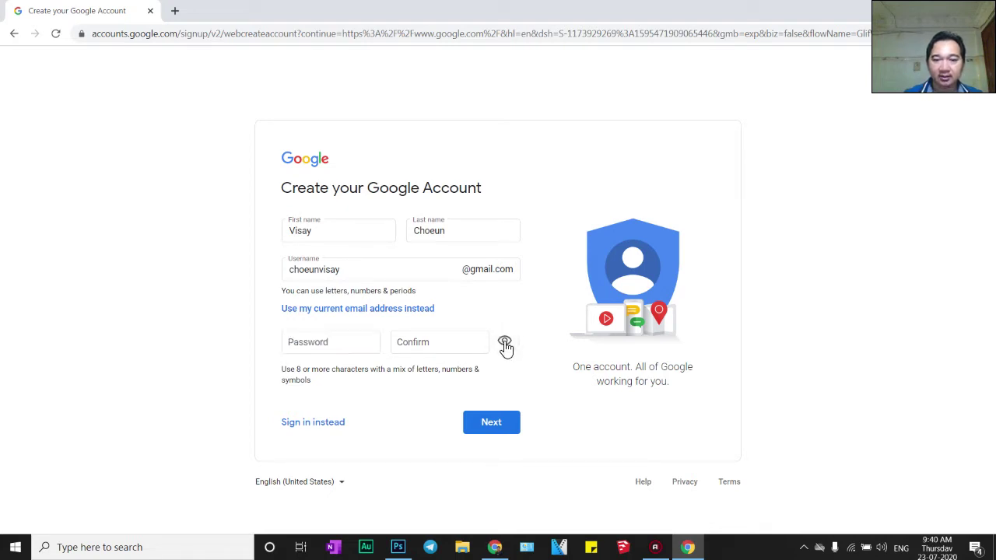
click(319, 346)
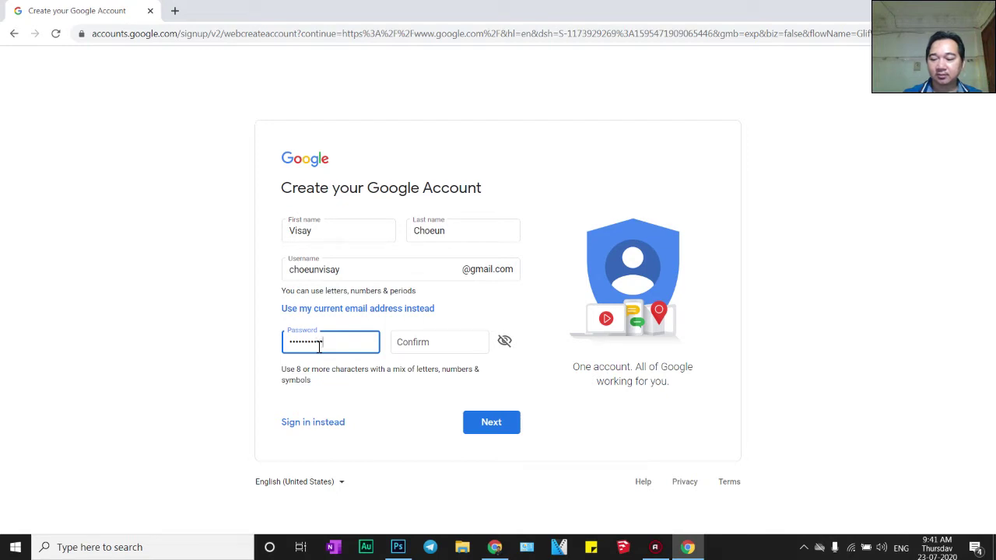
key(Tab)
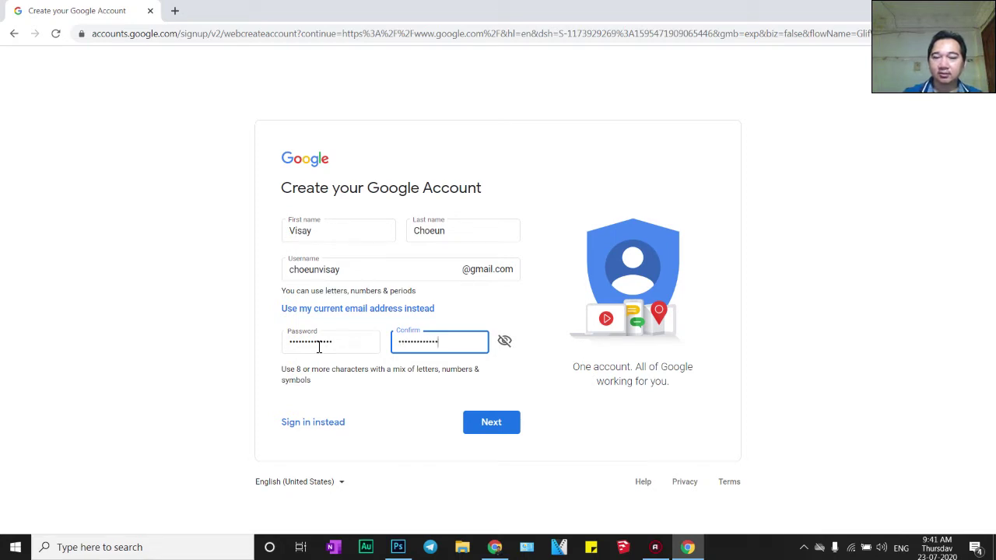
click(488, 429)
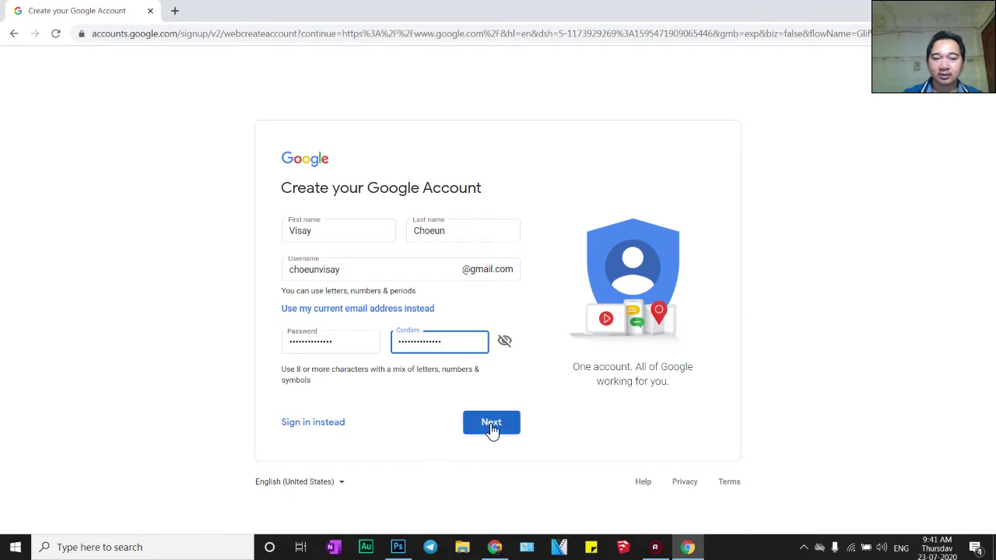
click(487, 429)
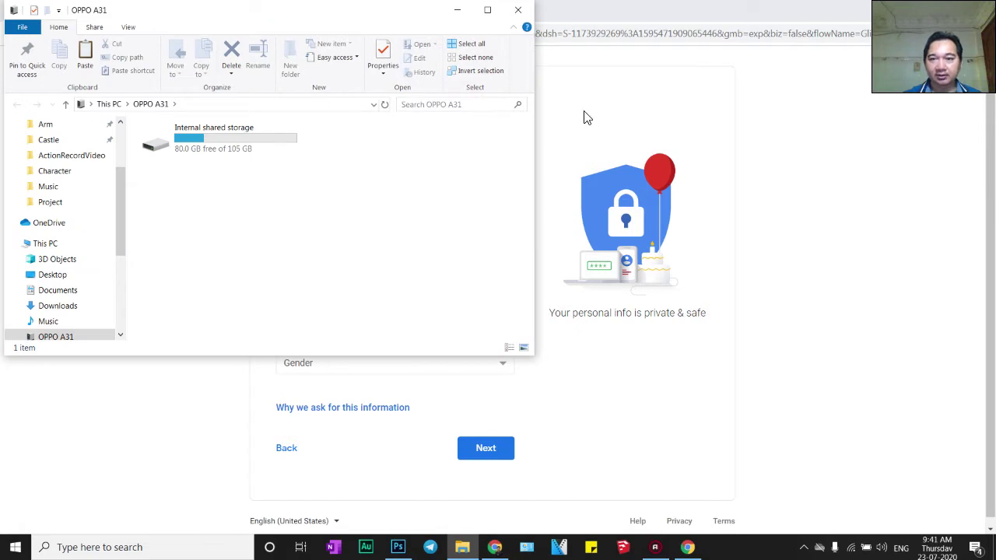
click(622, 8)
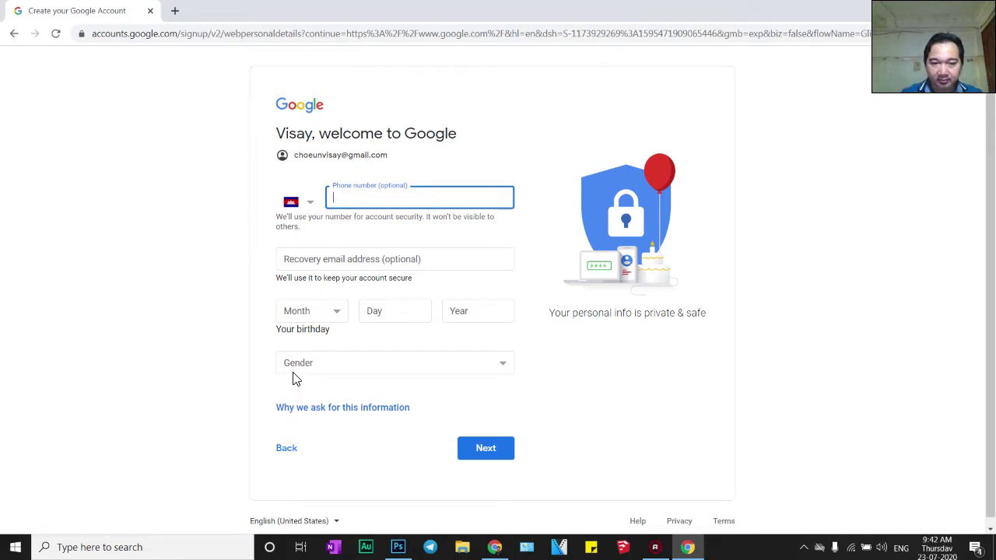
click(335, 312)
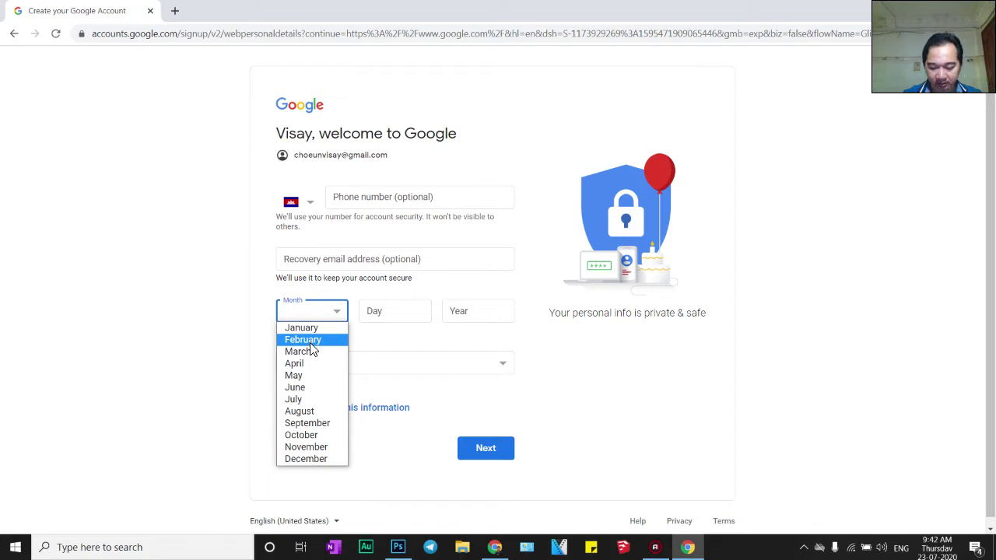
click(307, 442)
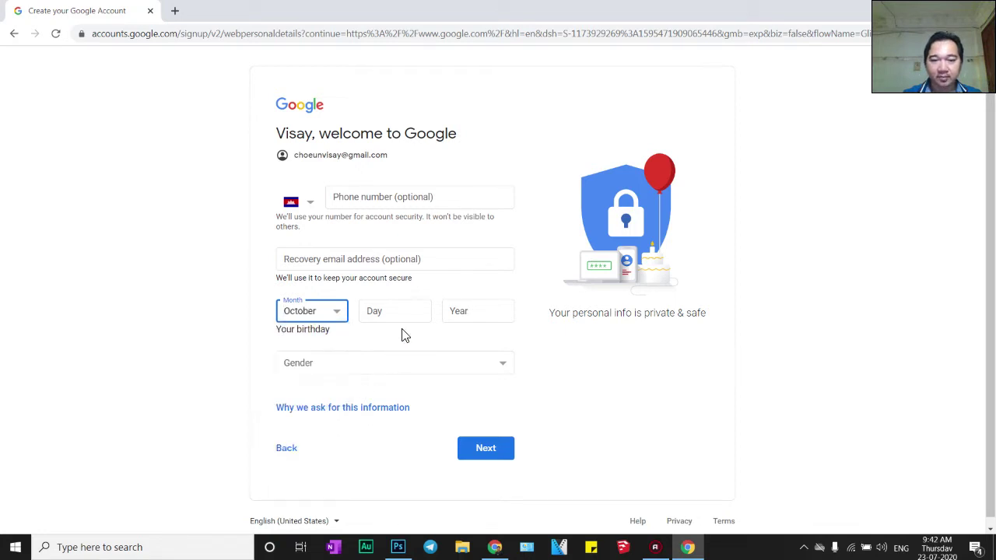
click(399, 314)
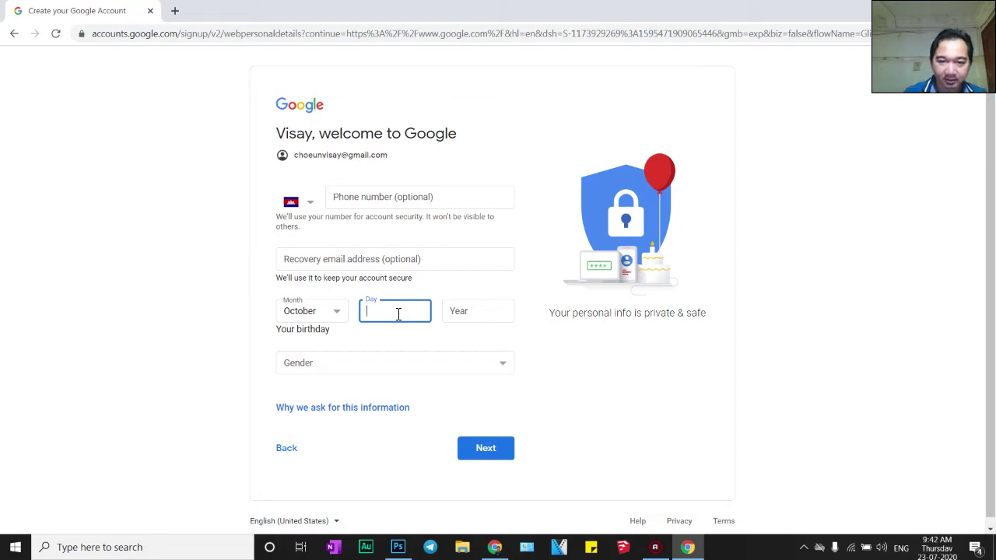
text(09)
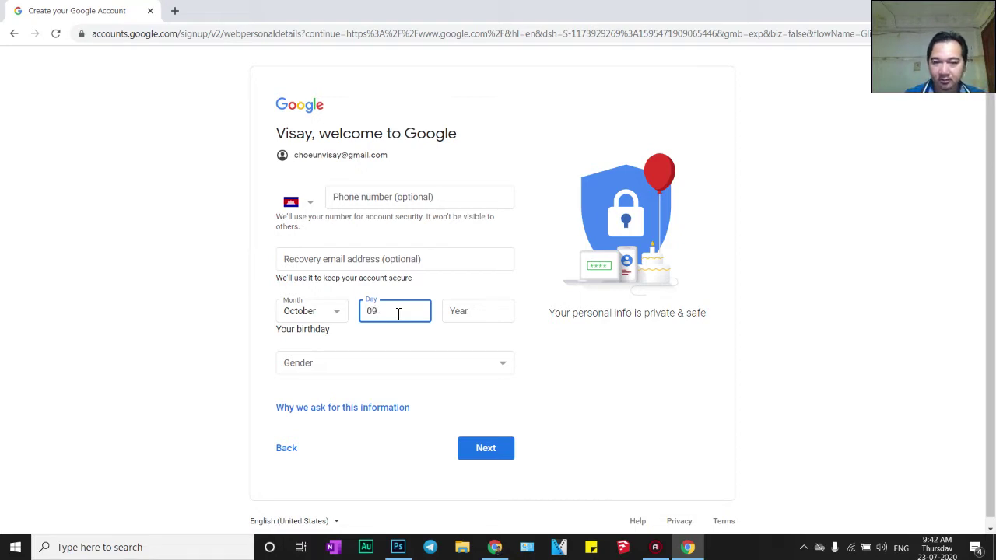
key(Tab)
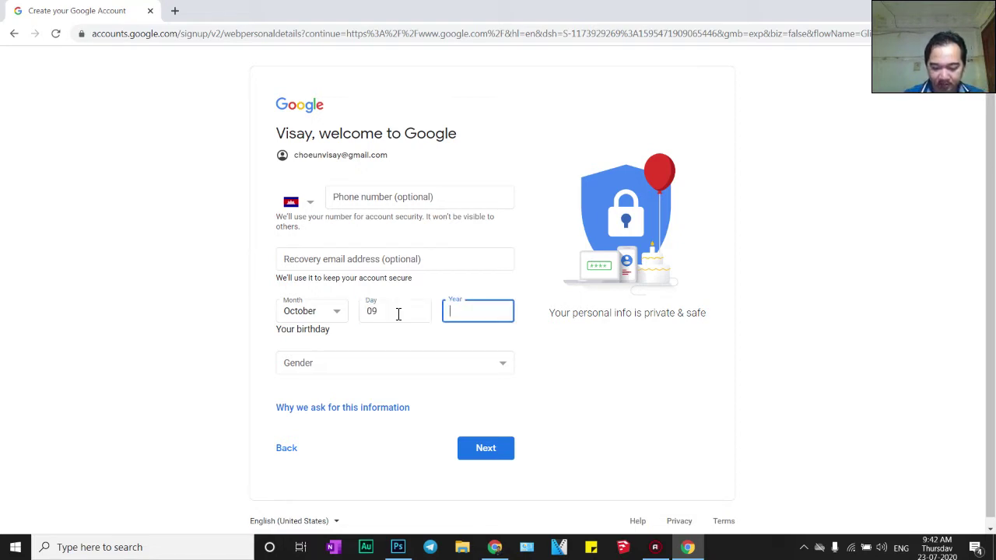
Set the gender to Male and continue to Privacy and Terms
click(505, 370)
click(296, 391)
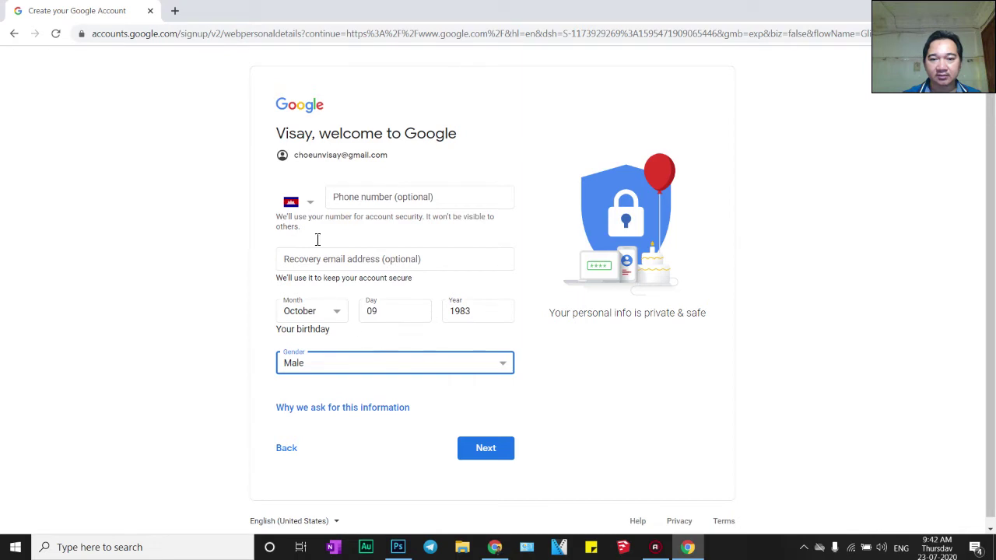
click(483, 458)
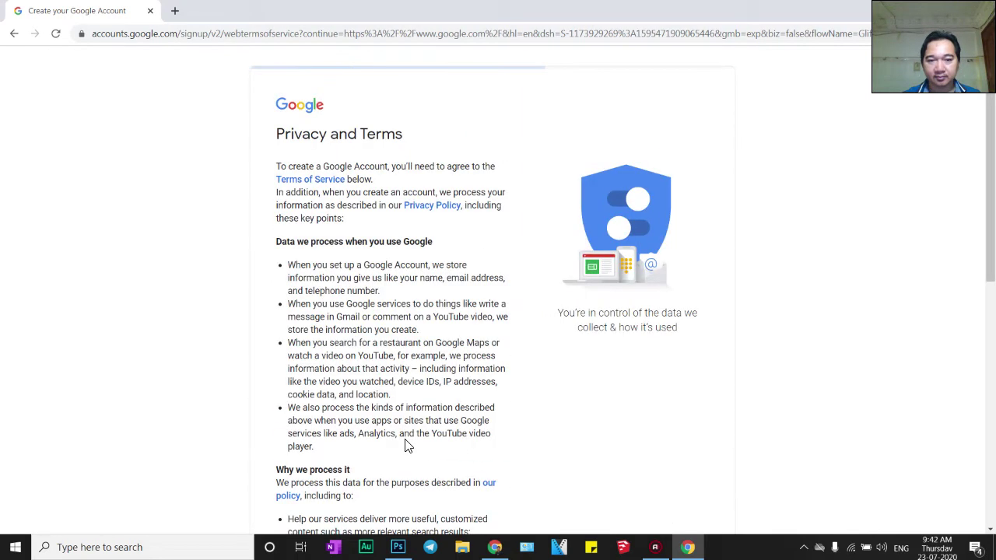
Scroll through the Privacy and Terms and agree to create the account
scroll(327, 359, down, 1)
scroll(327, 360, down, 6)
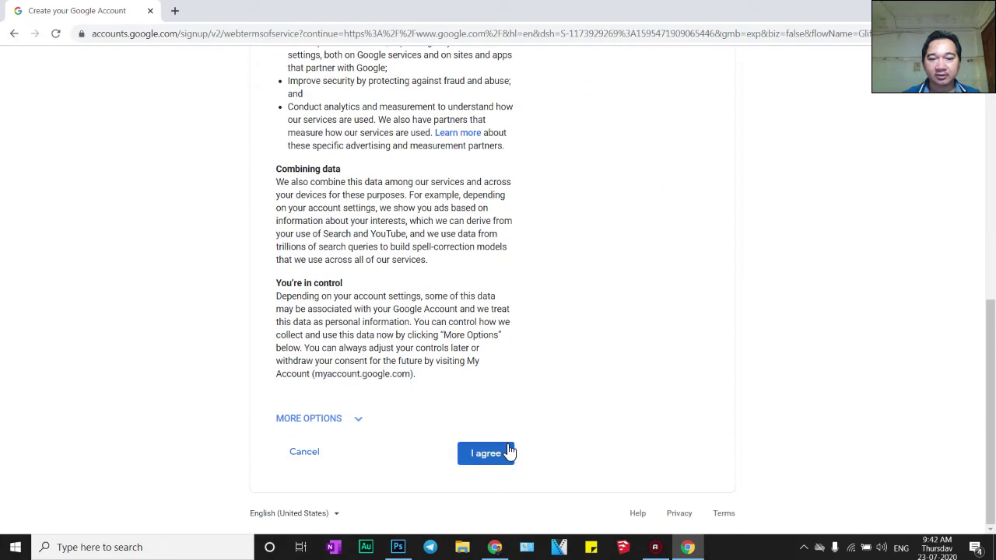
click(492, 459)
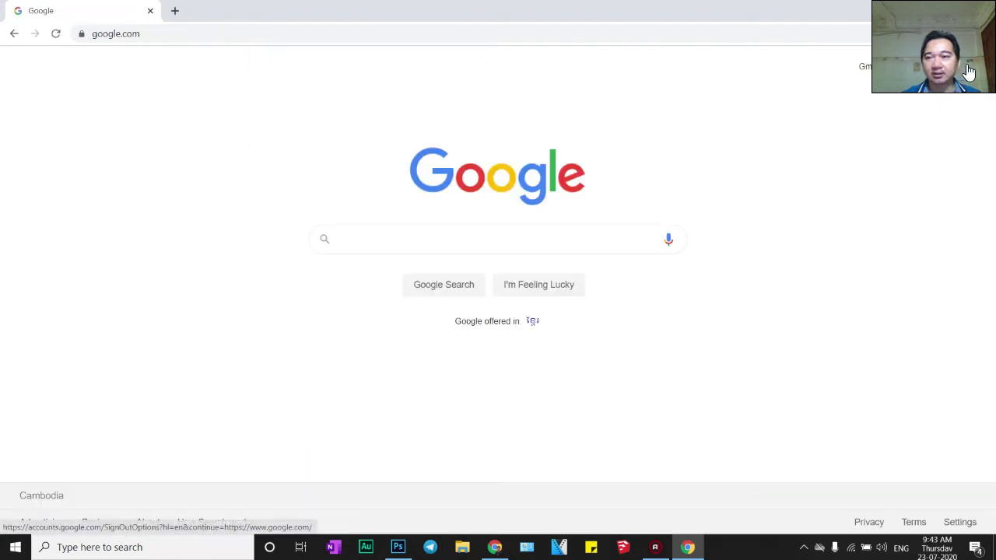
click(885, 86)
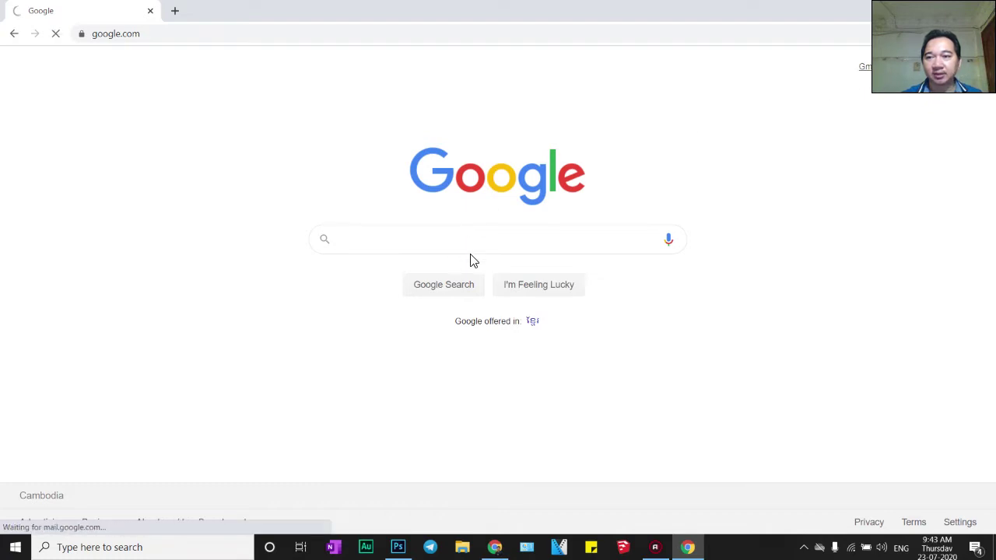
Open Gmail, dismiss the Google Meet promo card, and open a new tab
click(861, 78)
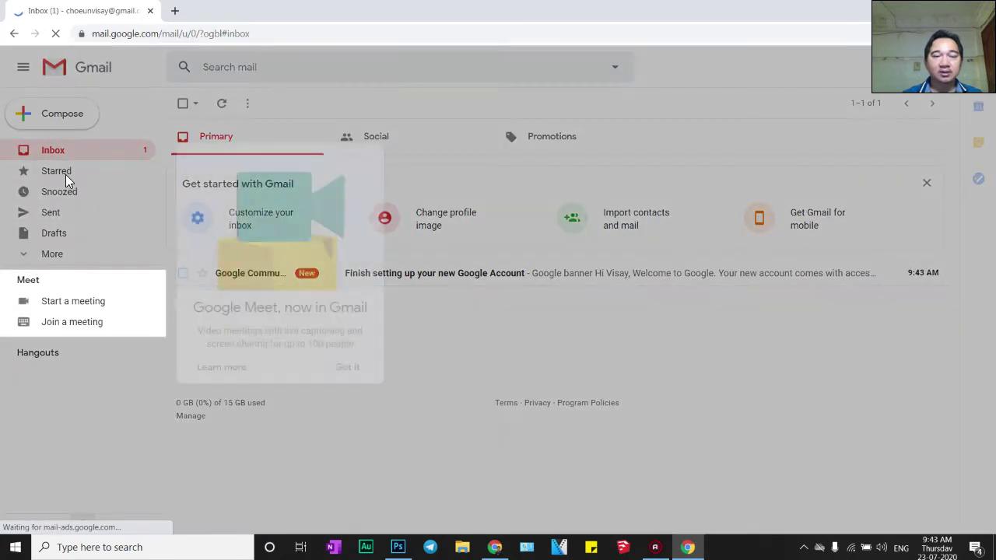
click(347, 368)
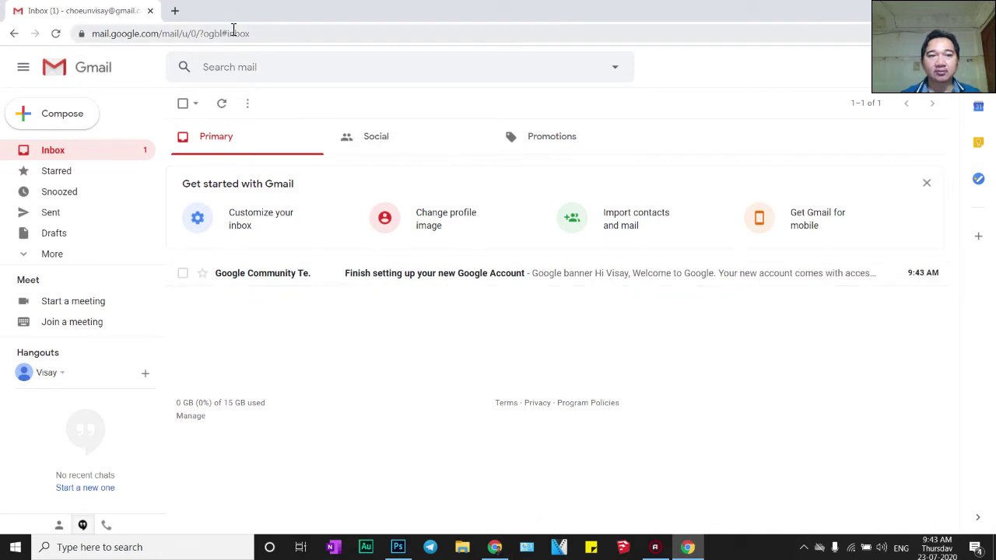
click(174, 11)
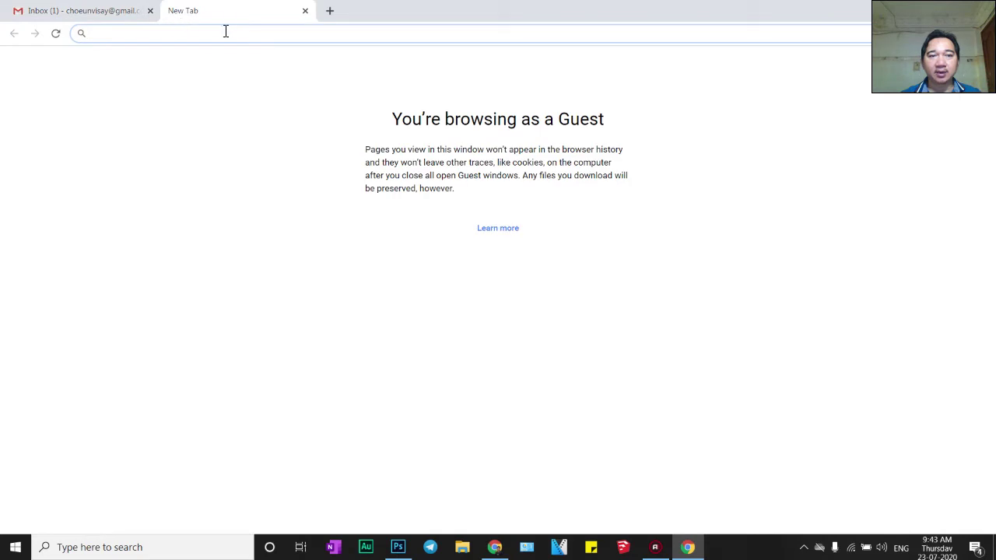
Go to youtube.com in the new tab and sign in with the new account
text(yo)
key(BackSpace)
key(BackSpace)
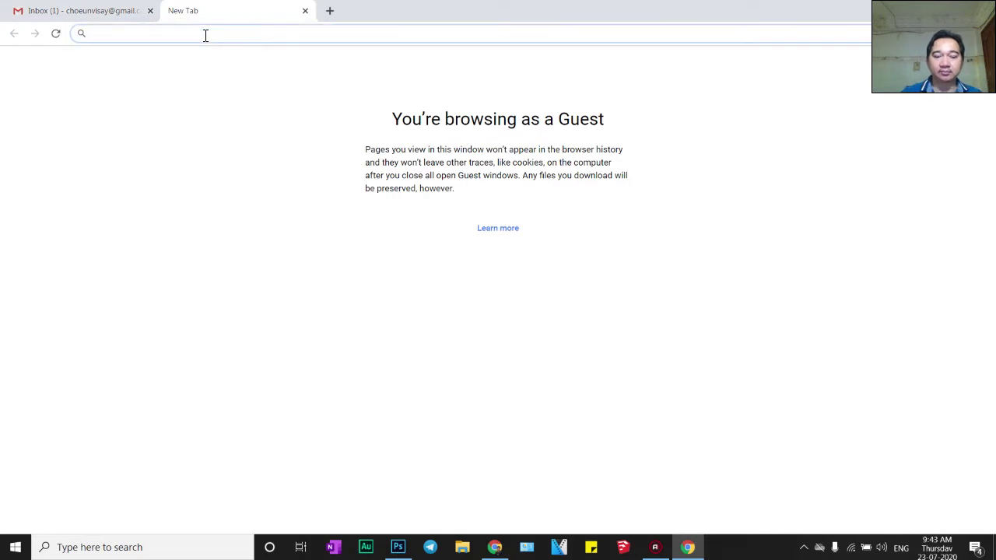
text(youtube.com)
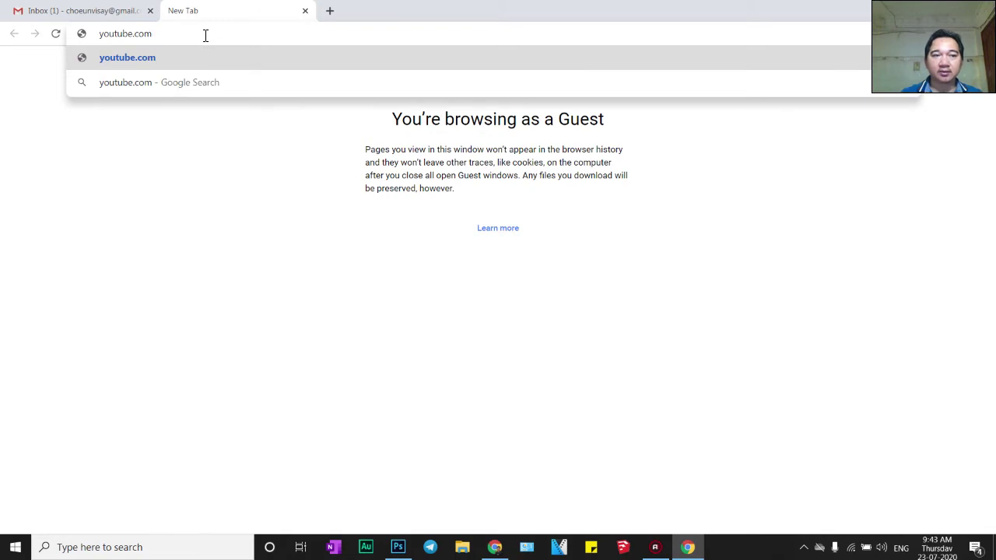
key(Return)
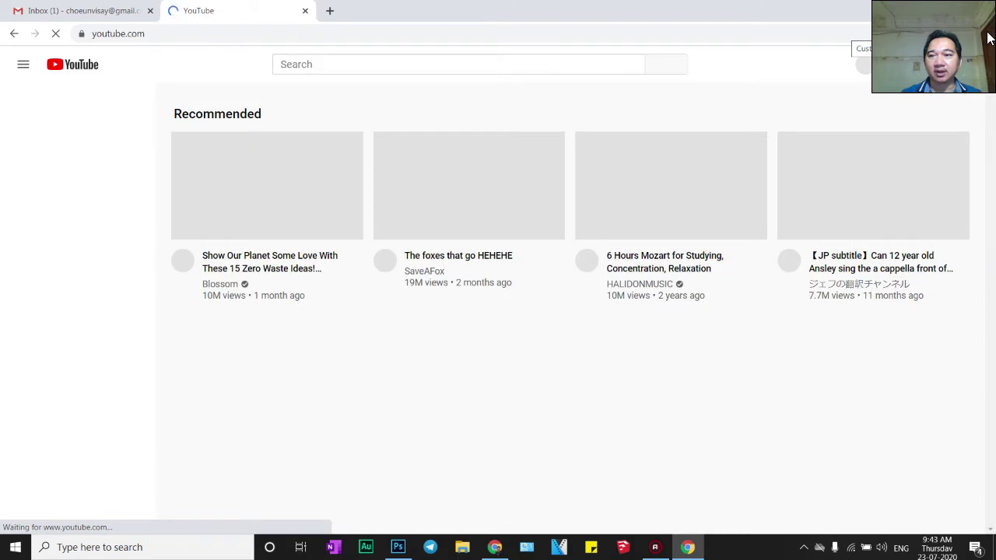
click(984, 37)
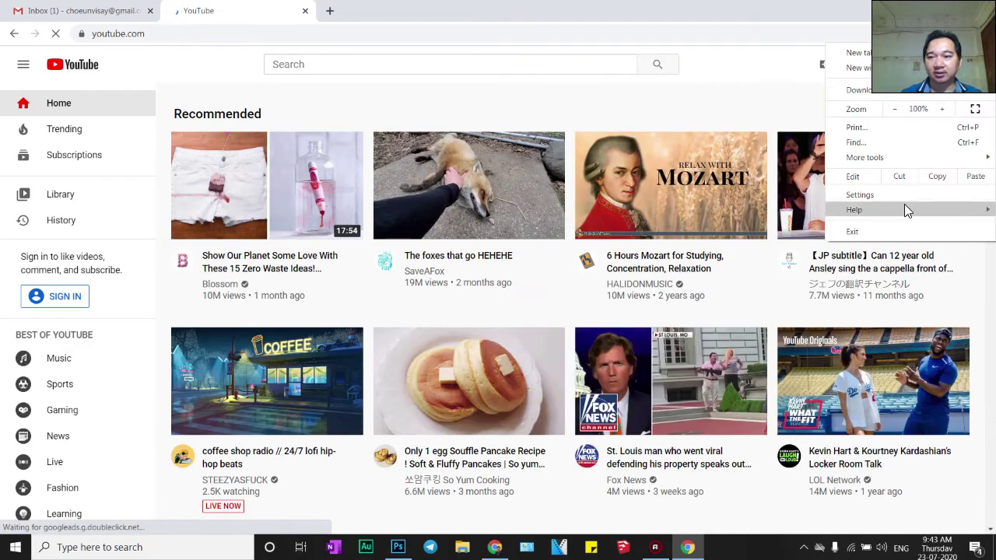
mouse_move(930, 222)
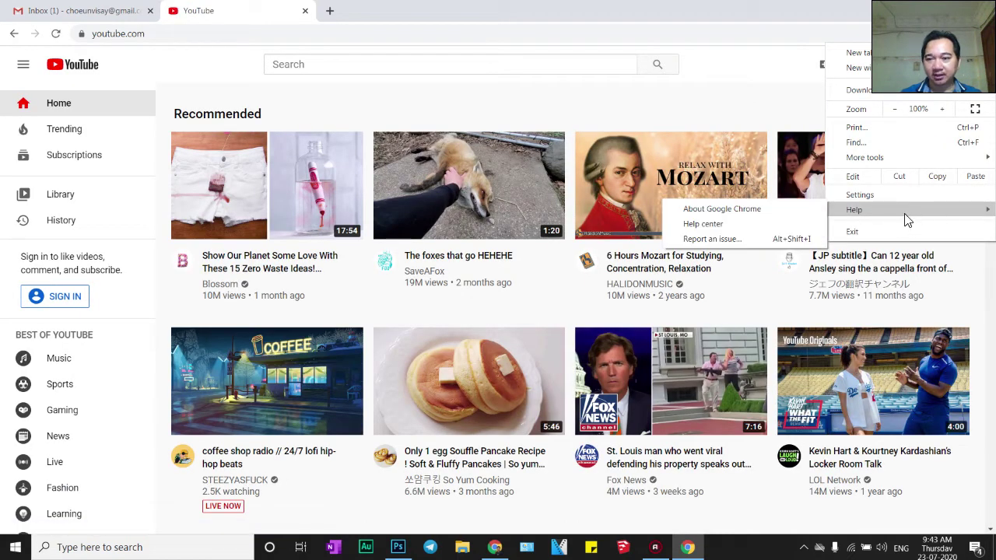
click(584, 8)
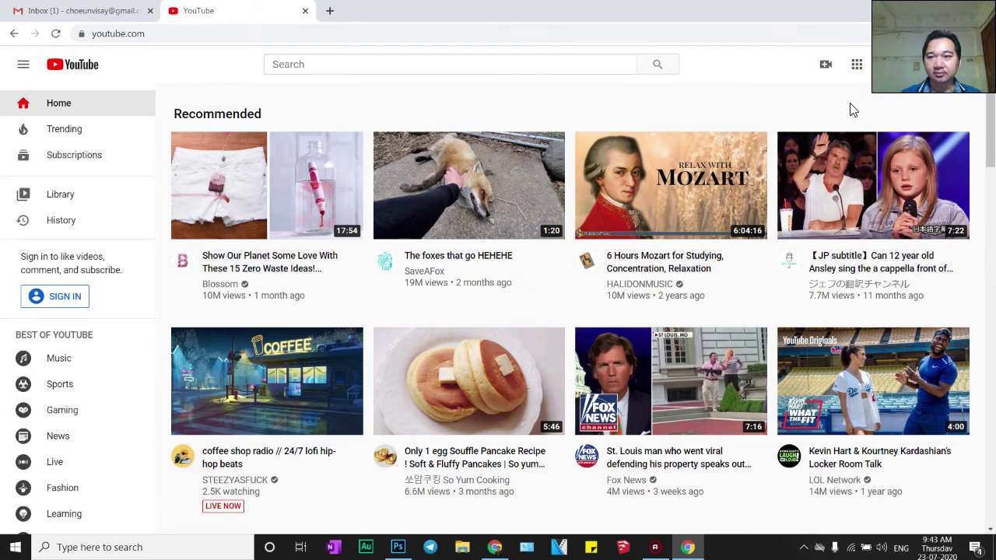
click(667, 165)
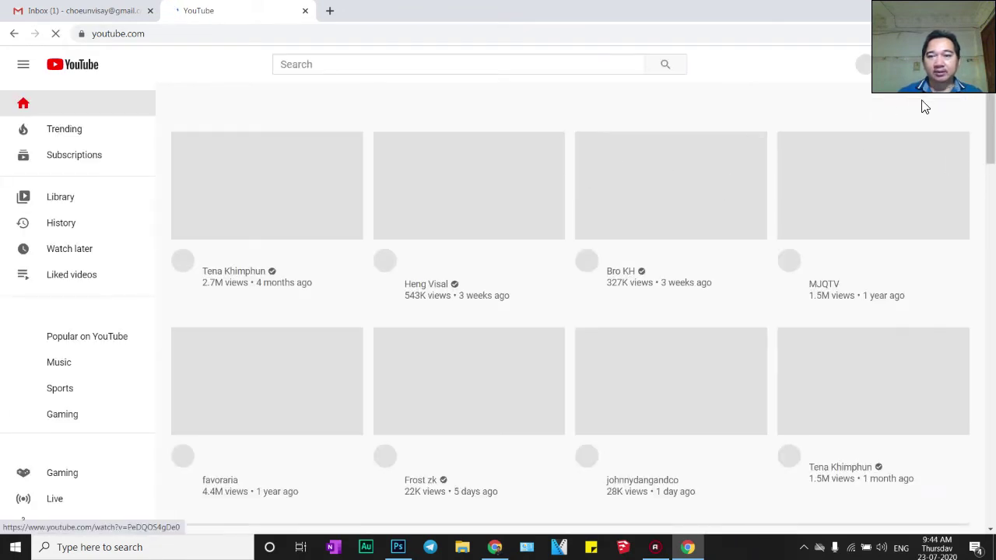
Choose YouTube Studio from the avatar's account menu
click(961, 68)
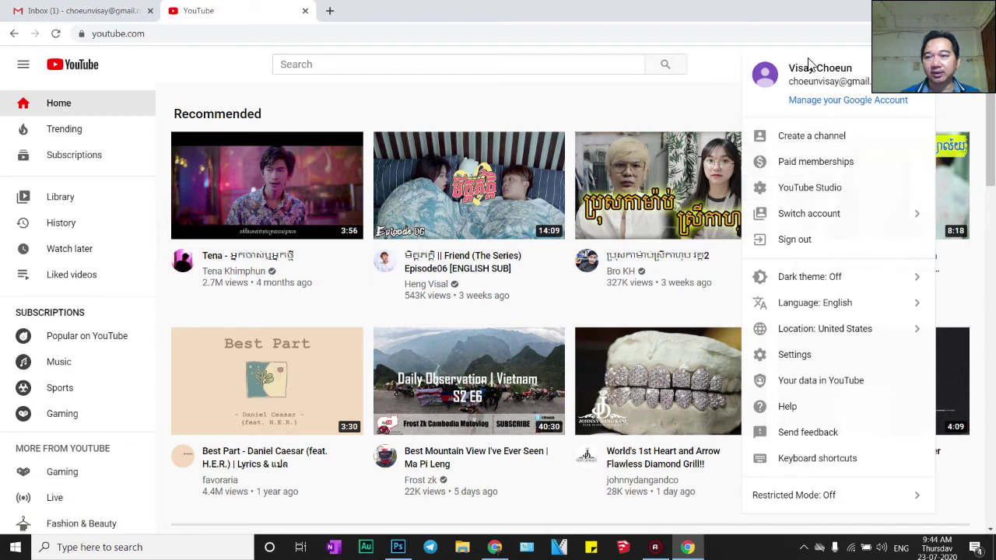
click(815, 187)
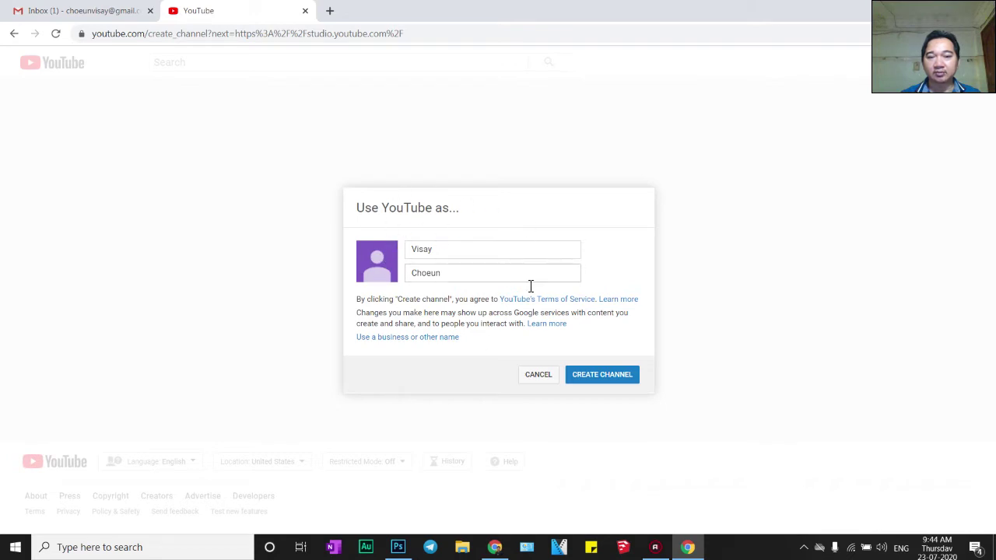
Create the channel under the account's name, then close the Studio welcome and Grow your team pop-ups
click(606, 374)
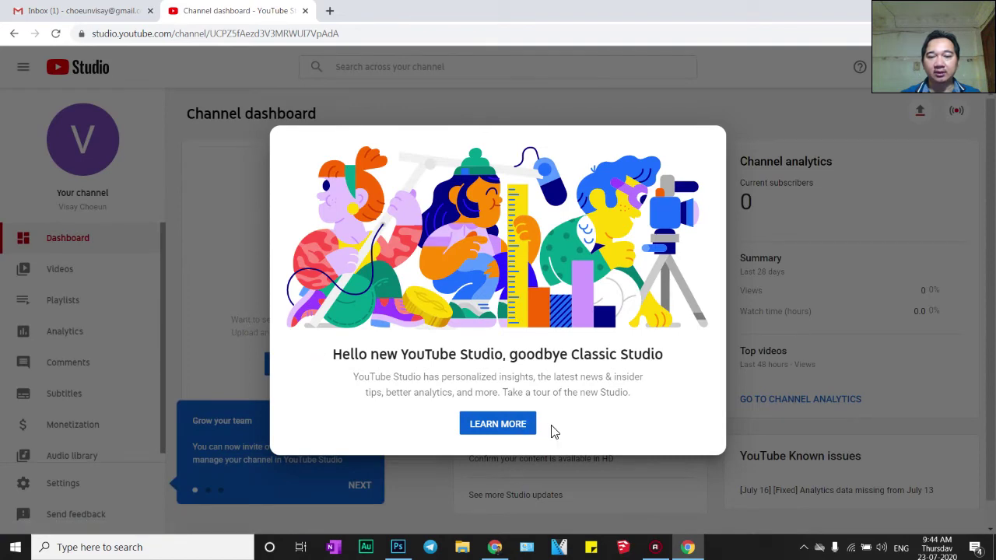
click(529, 424)
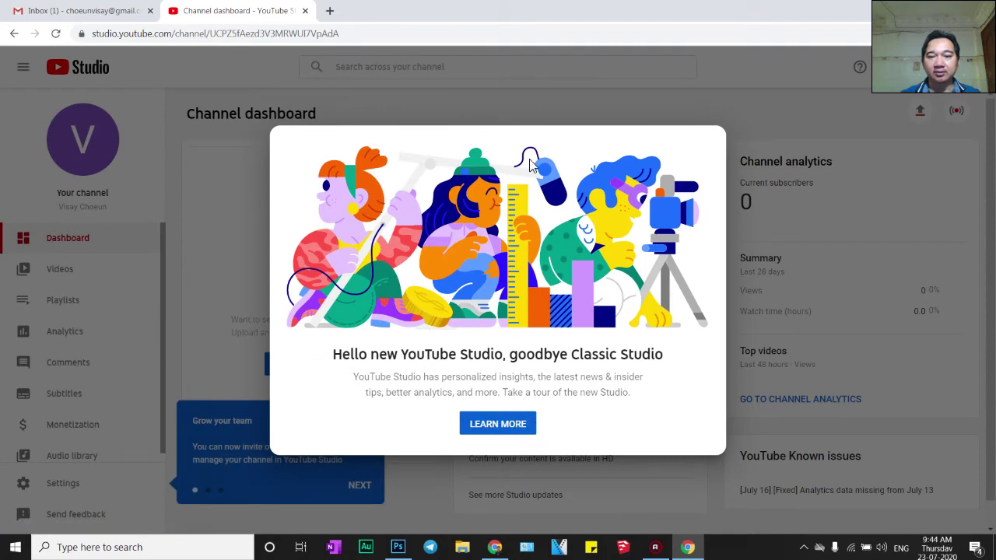
click(183, 249)
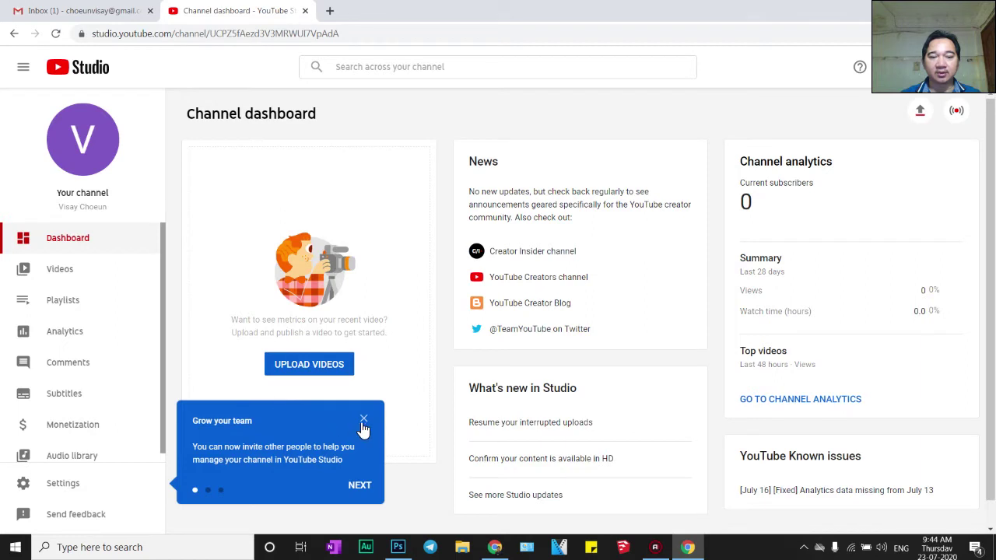
click(364, 421)
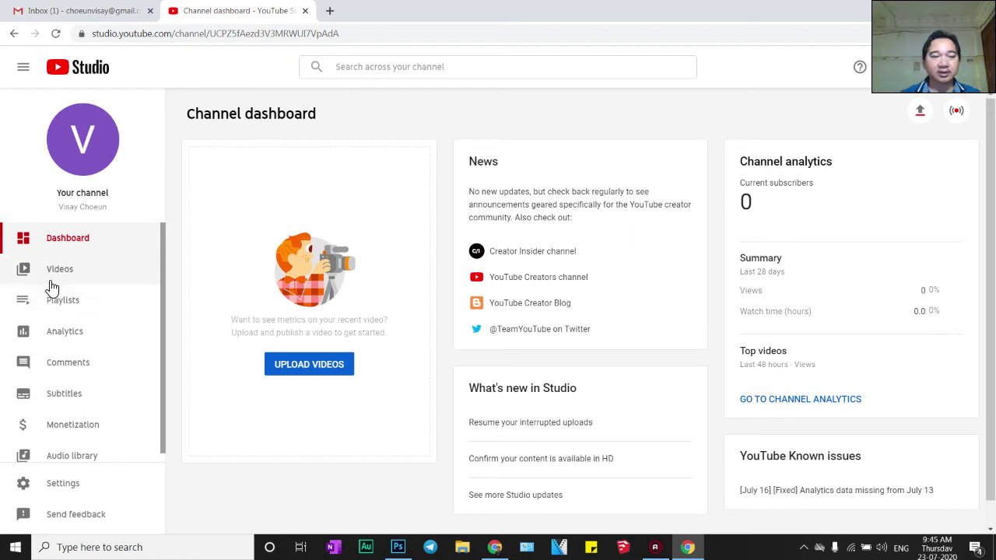
Open the Monetization page, which says the Partner Program is unavailable in Cambodia
scroll(78, 429, down, 1)
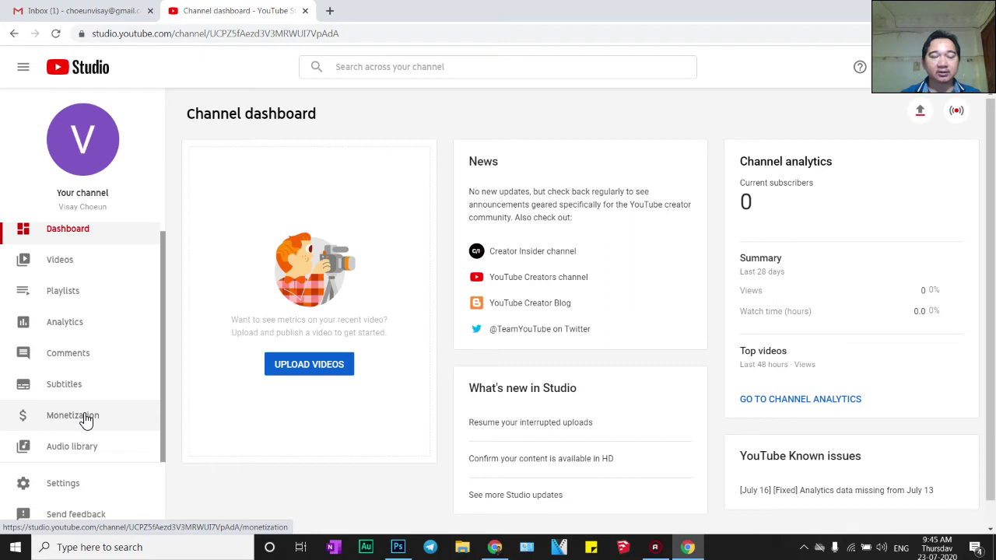
click(85, 420)
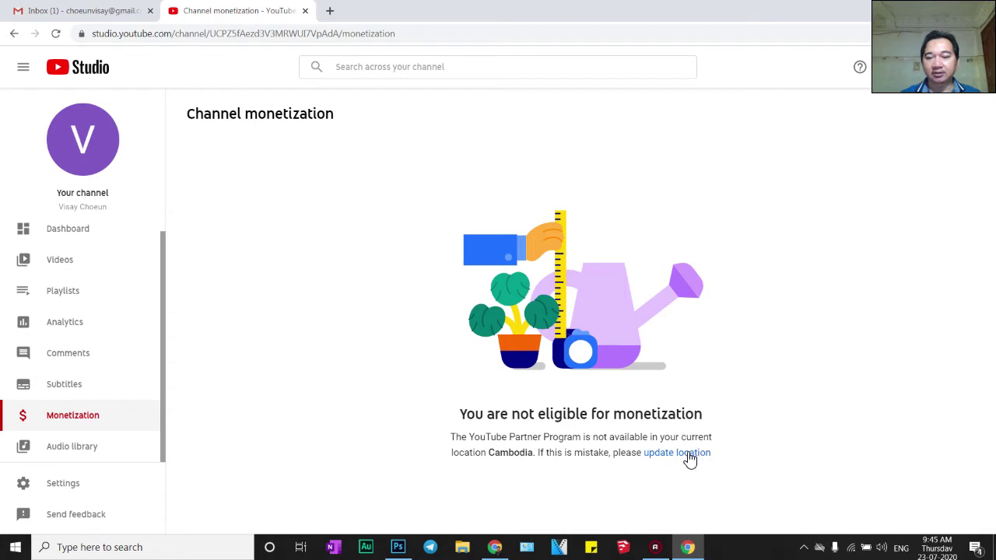
Change the channel country in Basic info settings to Singapore and save
click(680, 456)
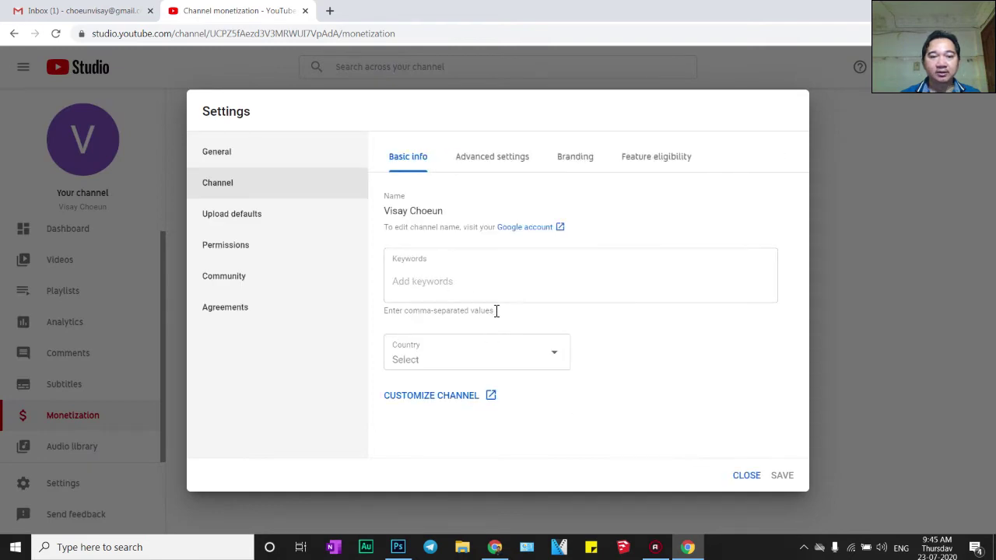
click(560, 357)
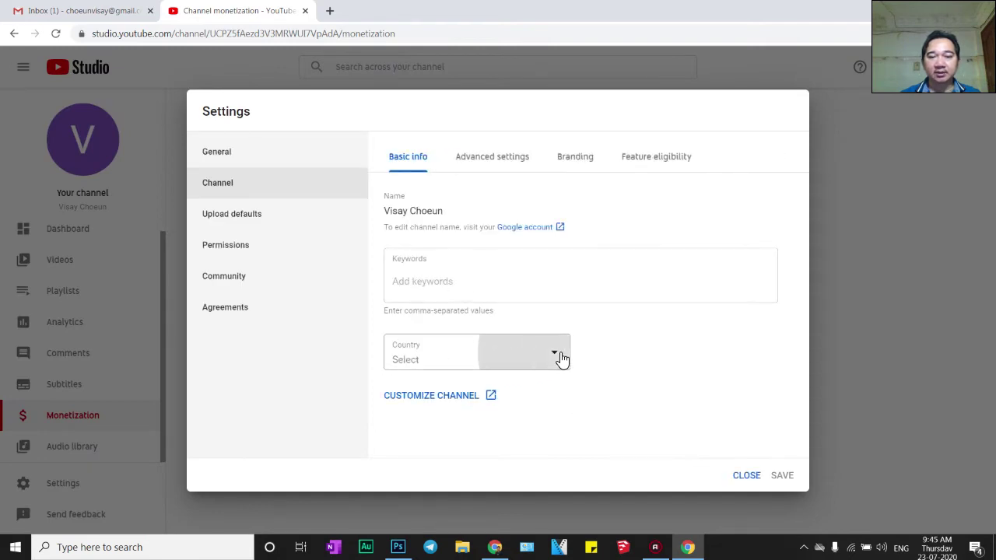
drag(585, 67, 589, 272)
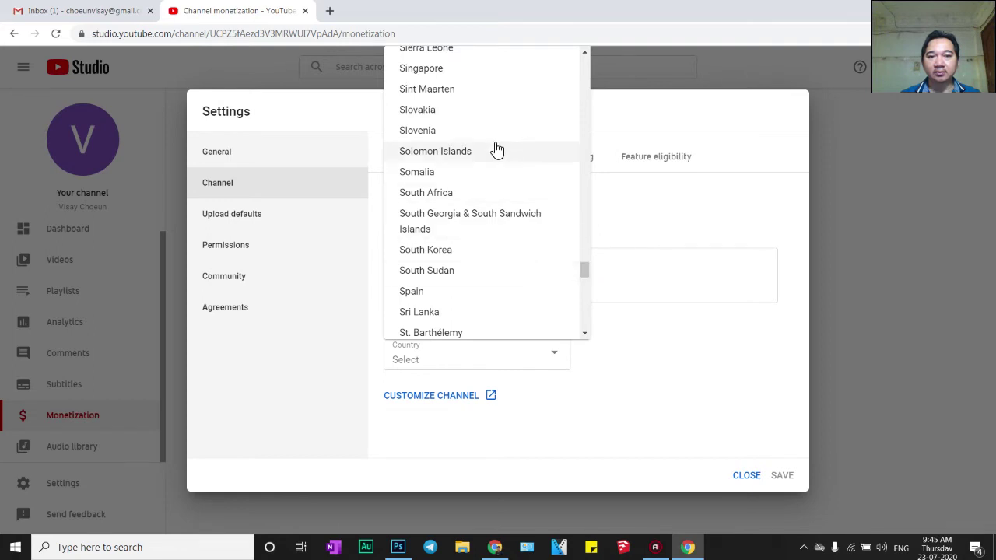
click(442, 71)
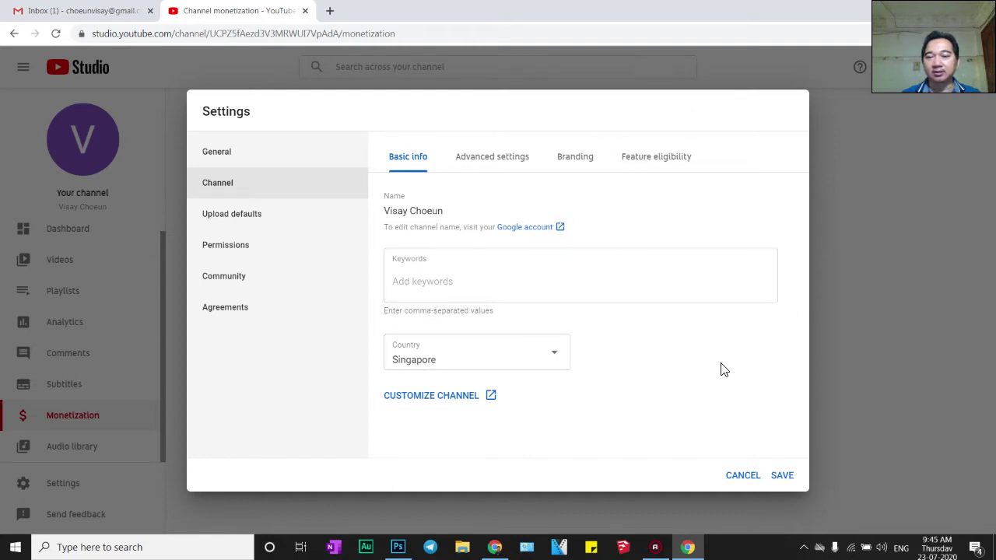
click(792, 480)
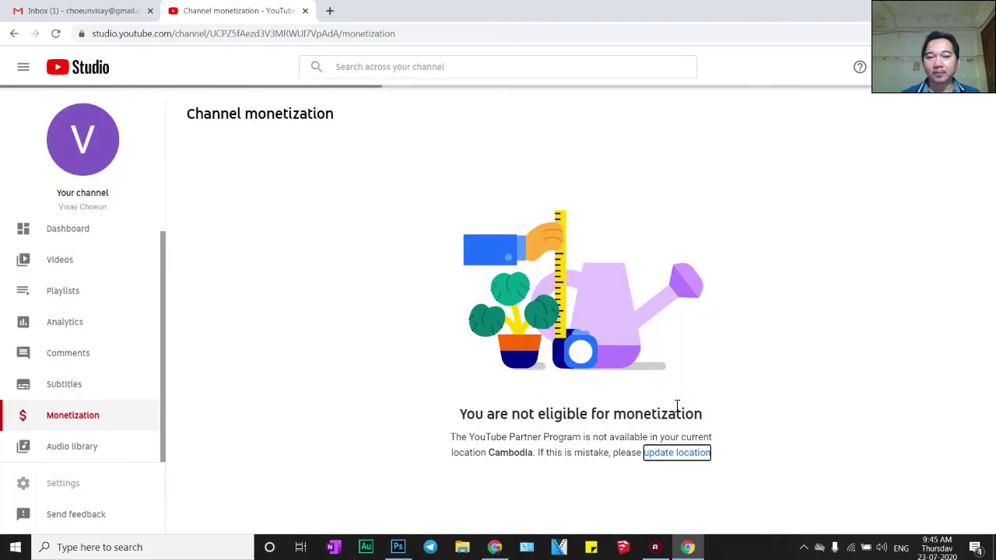
Highlight the 1,000 subscribers and 4,000 public watch hours requirements under Grow with YouTube
scroll(392, 416, down, 2)
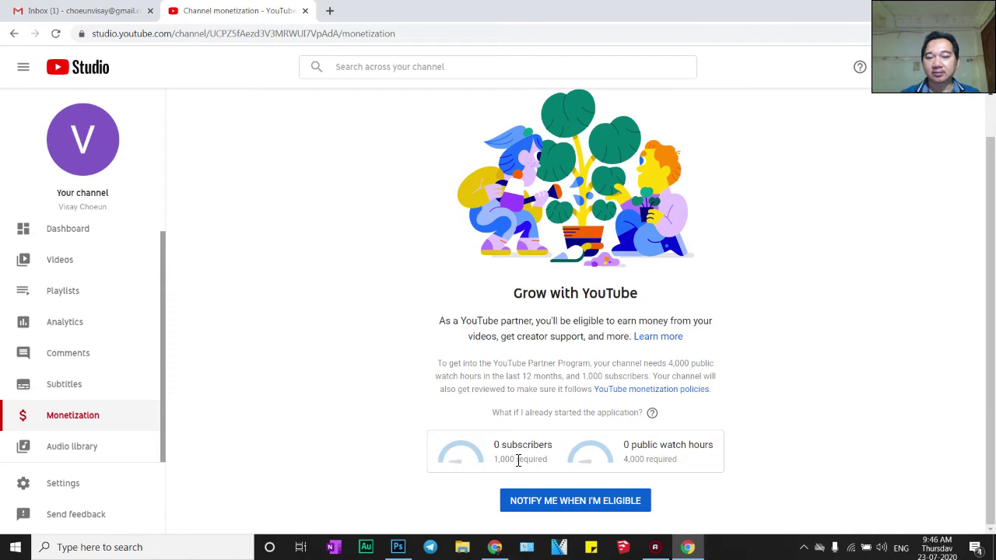
drag(499, 462, 547, 462)
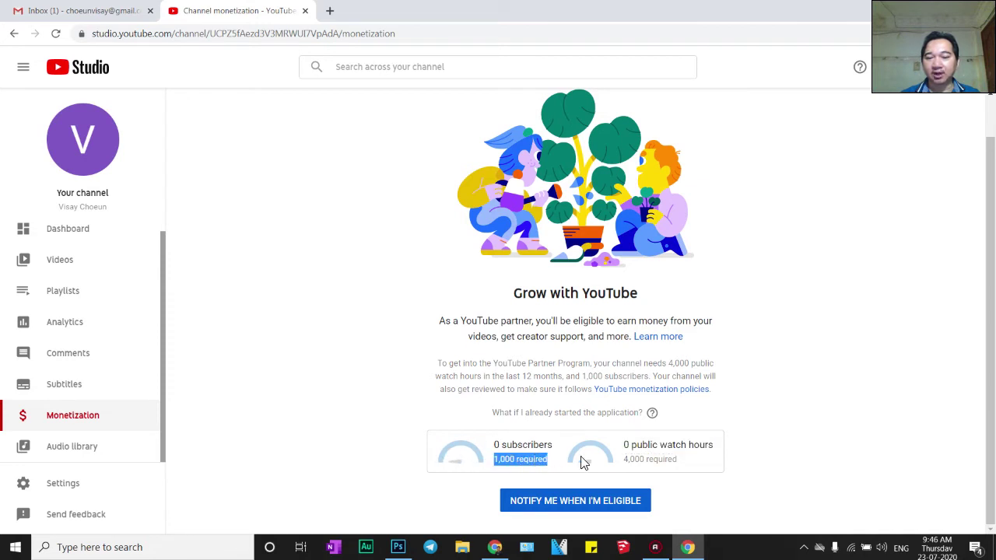
drag(625, 459, 676, 459)
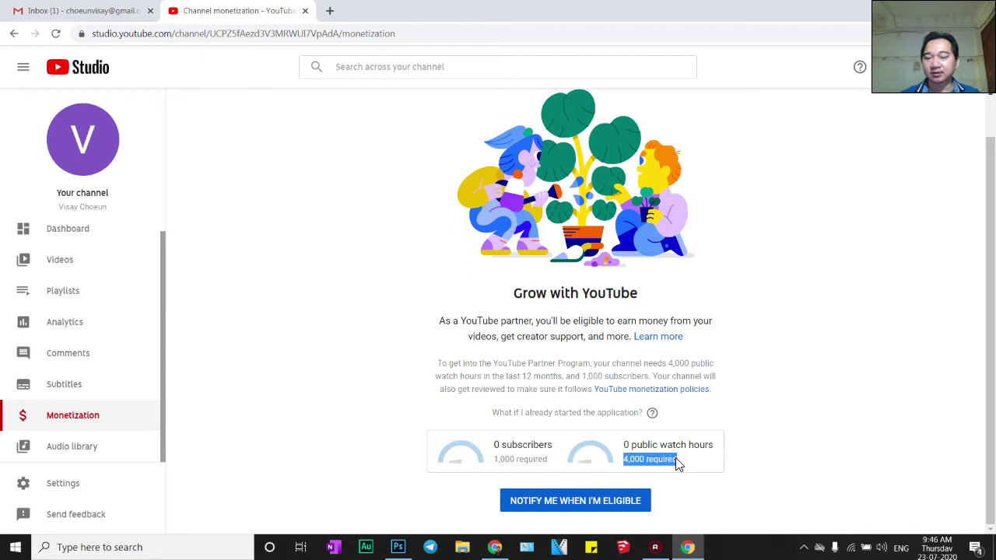
click(668, 461)
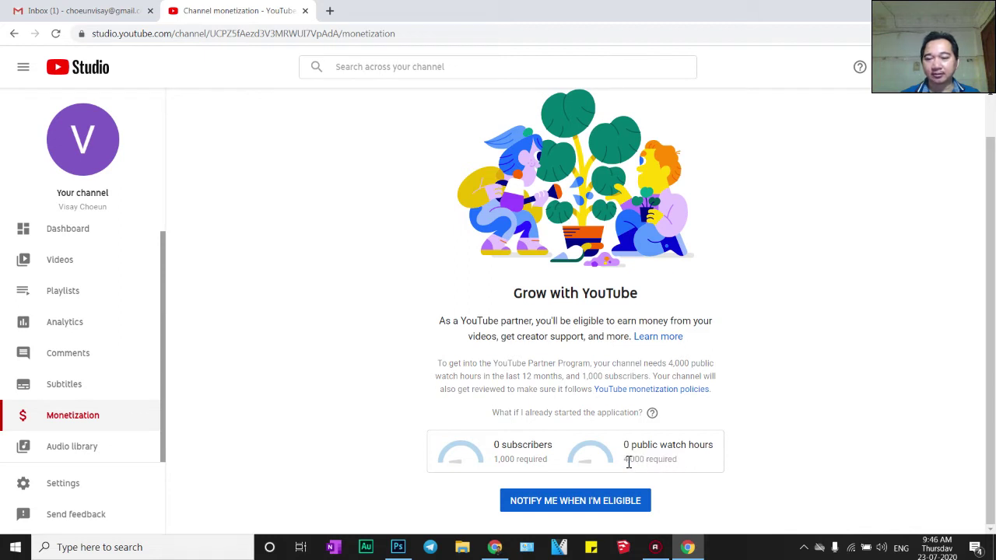
drag(629, 462, 680, 465)
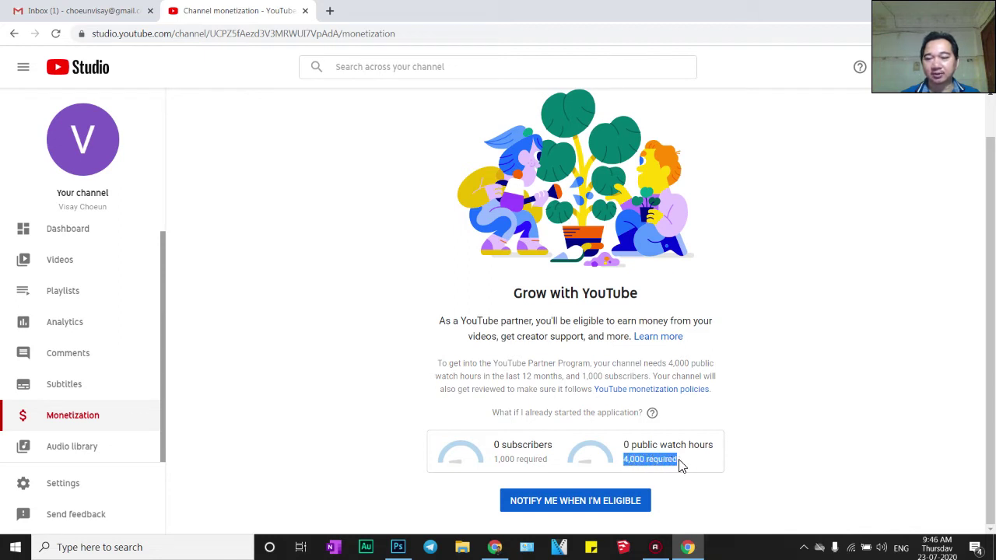
click(624, 465)
drag(627, 461, 677, 461)
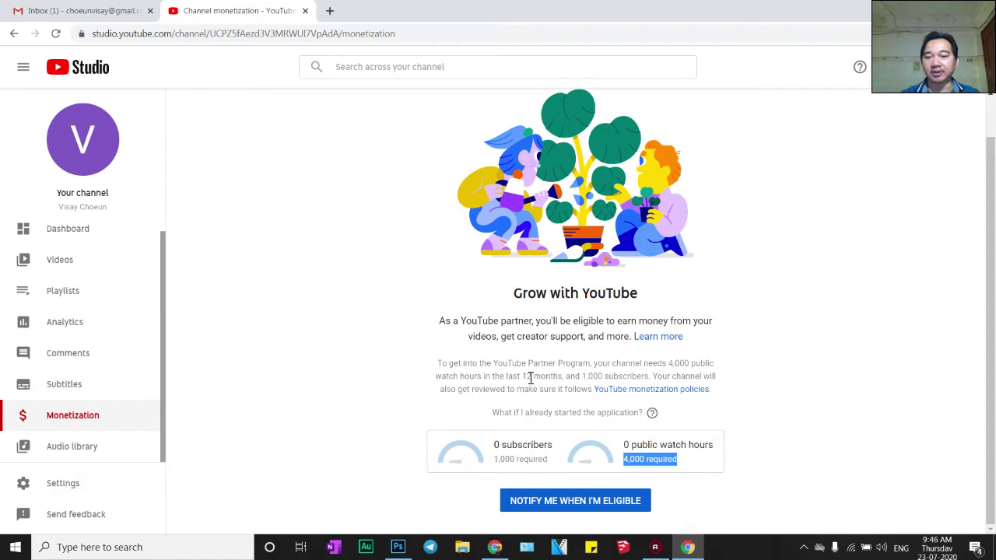
Highlight the 12-month period and 0 subscribers count, then request an eligibility email
drag(523, 377, 565, 378)
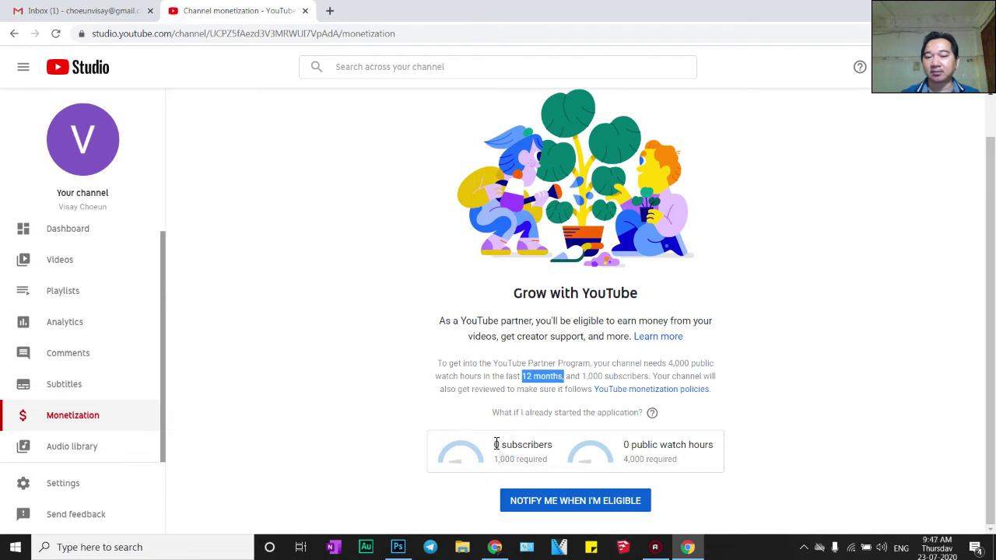
drag(495, 444, 554, 467)
click(628, 459)
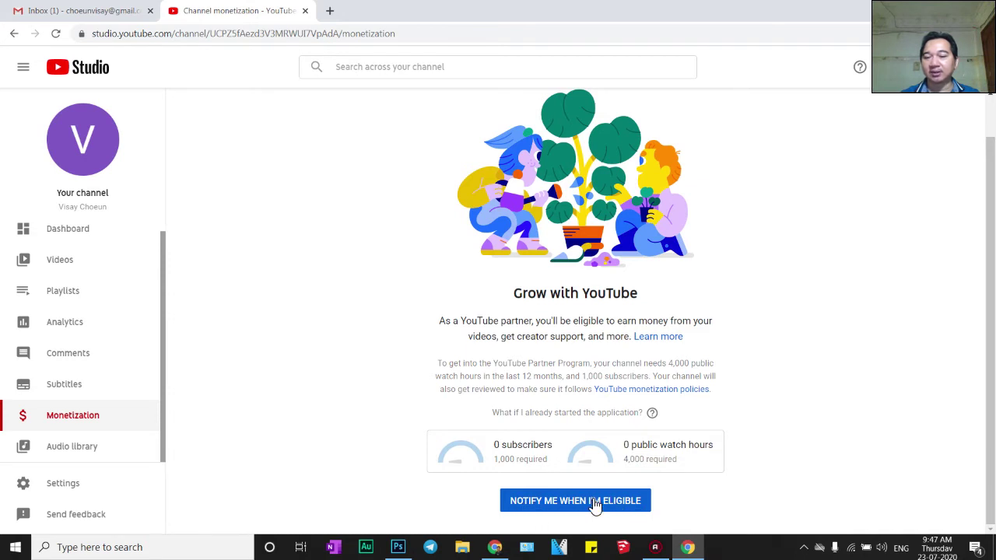
click(575, 503)
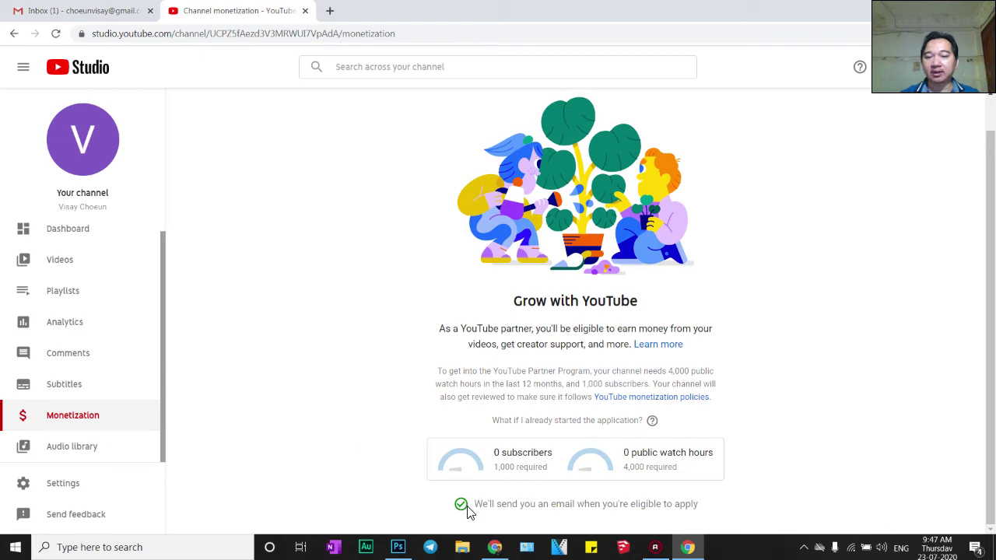
Highlight the email confirmation message, then select the page address
drag(698, 504, 460, 515)
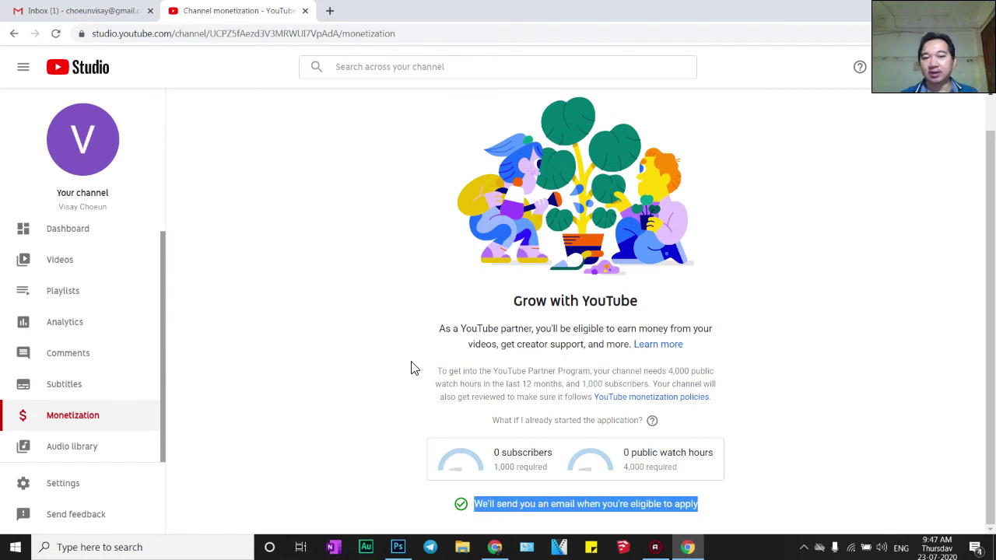
click(462, 371)
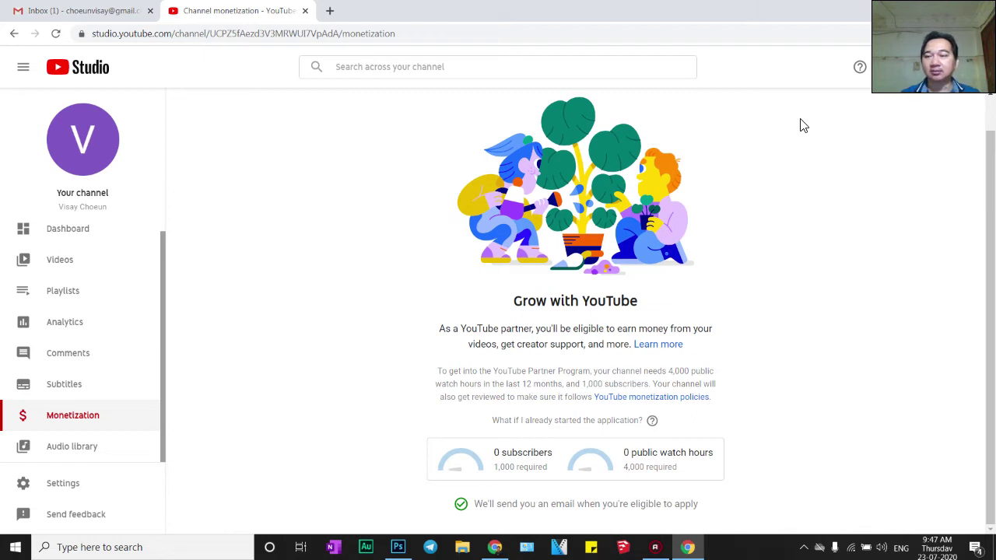
click(343, 36)
Go to youtube.com and switch to YouTube Studio from the account menu
text(you)
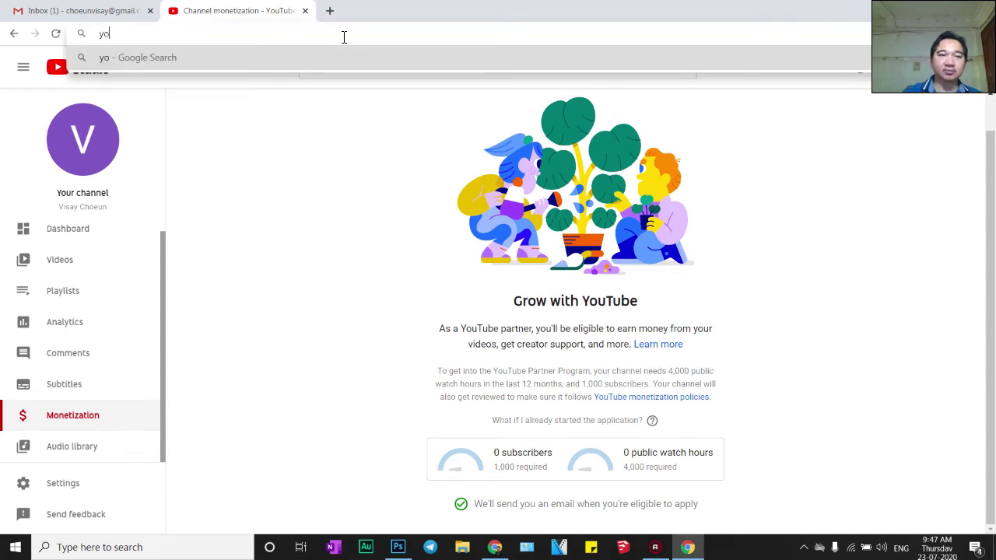
text(tube.com)
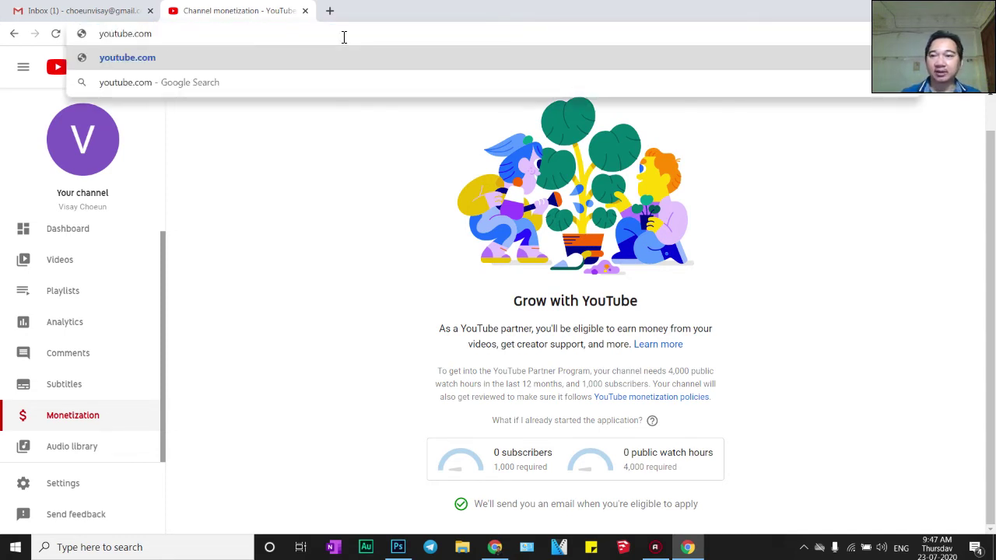
key(Return)
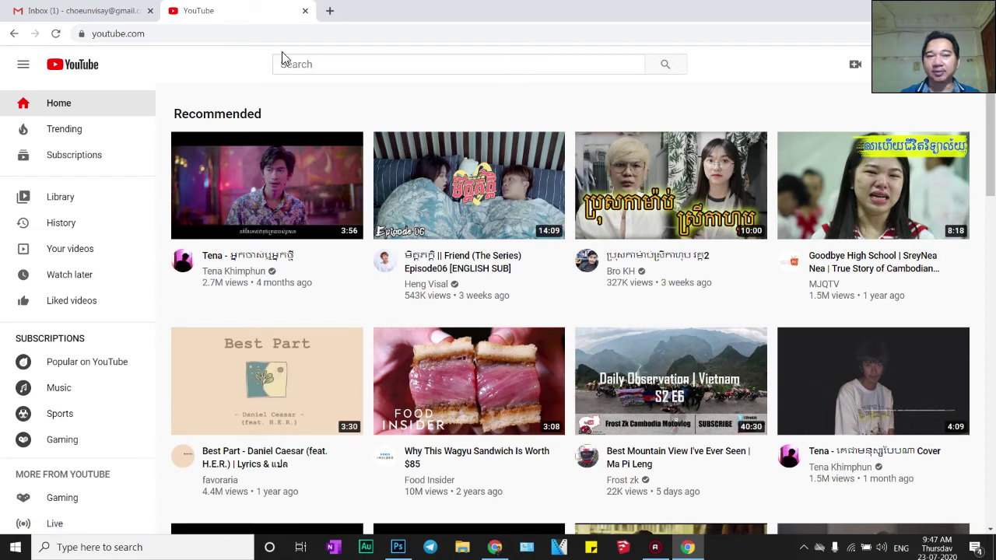
mouse_move(623, 389)
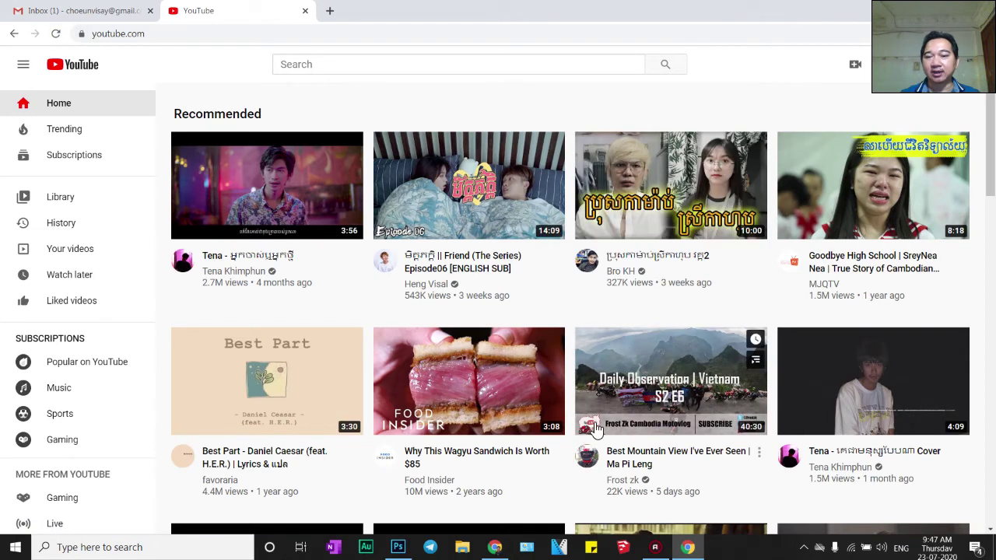
click(965, 64)
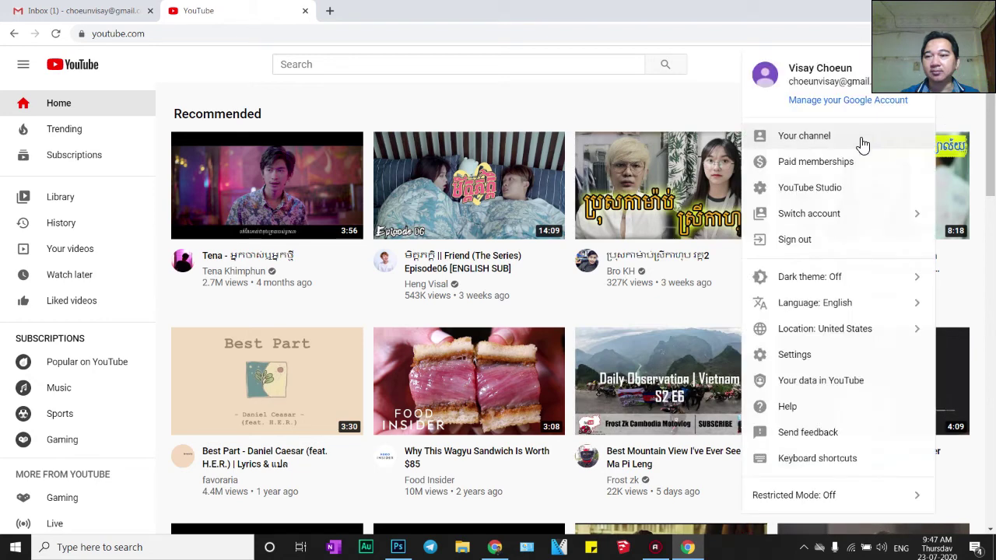
click(831, 188)
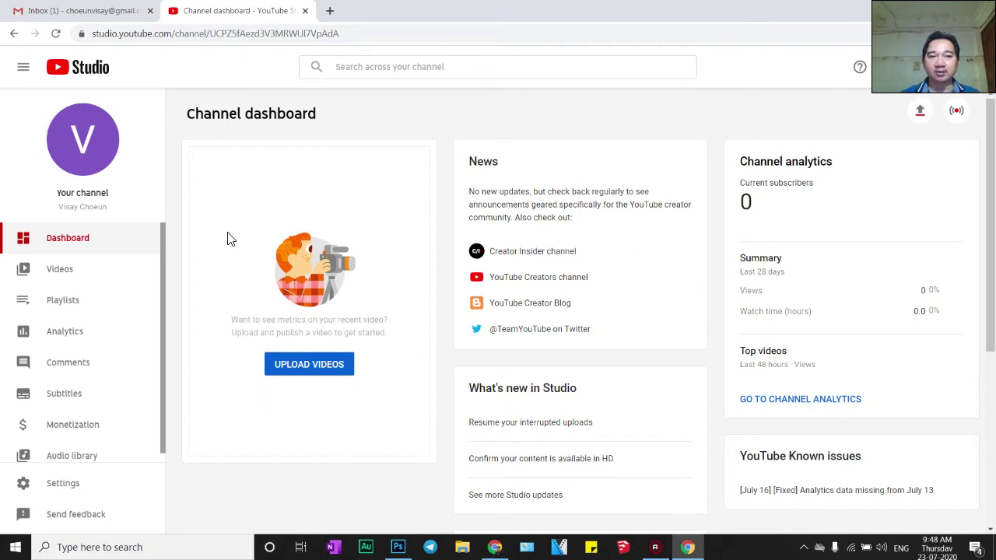
Return to and reload the YouTube home page, then open account Settings from the account menu
click(94, 66)
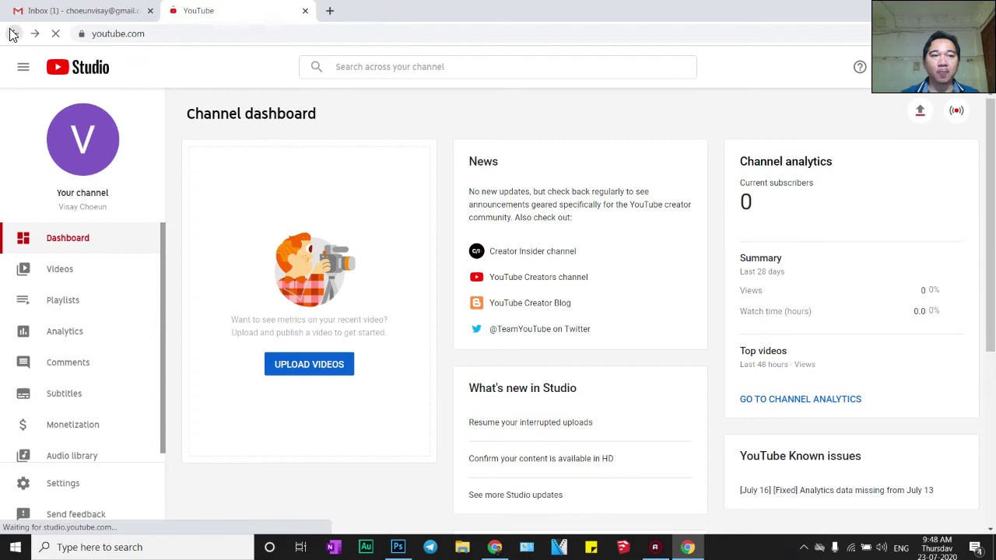
click(151, 35)
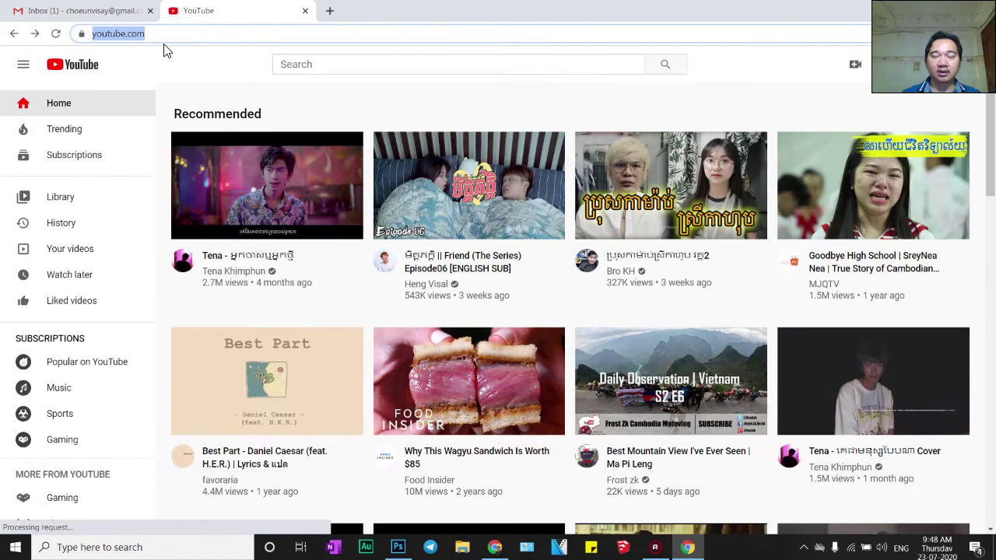
key(Return)
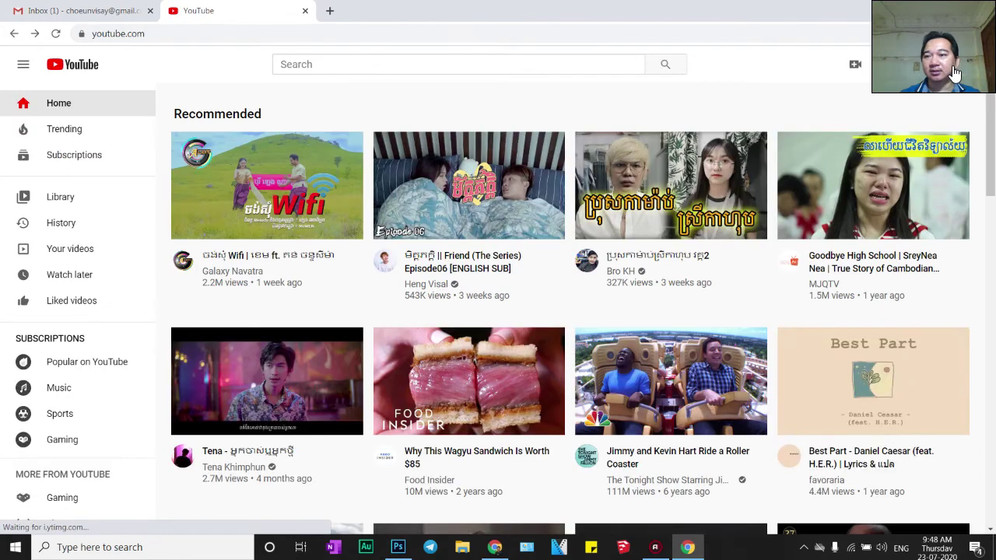
click(957, 72)
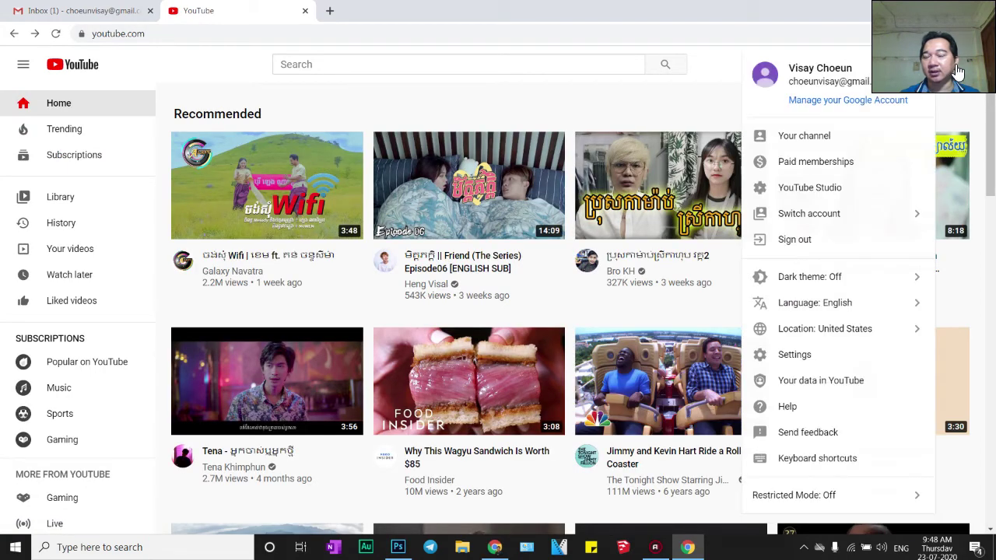
click(805, 363)
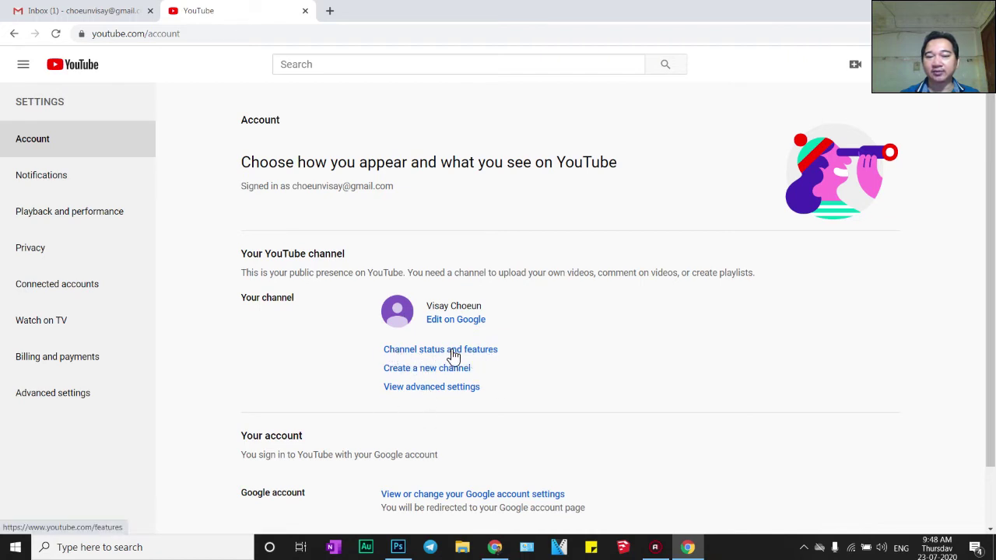
Open Channel status and features and highlight the Longer videos 15-minute limit text
click(436, 351)
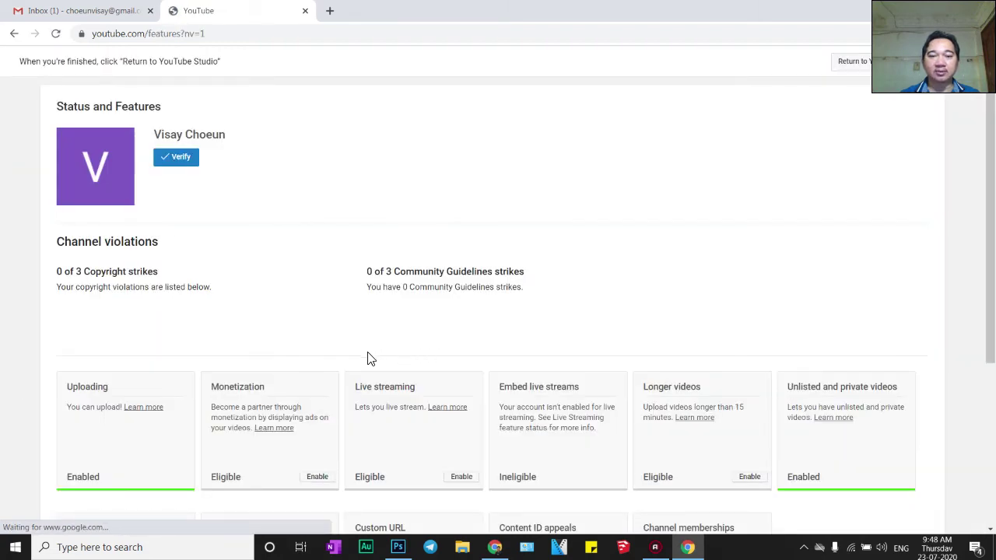
scroll(346, 358, down, 1)
scroll(319, 362, up, 2)
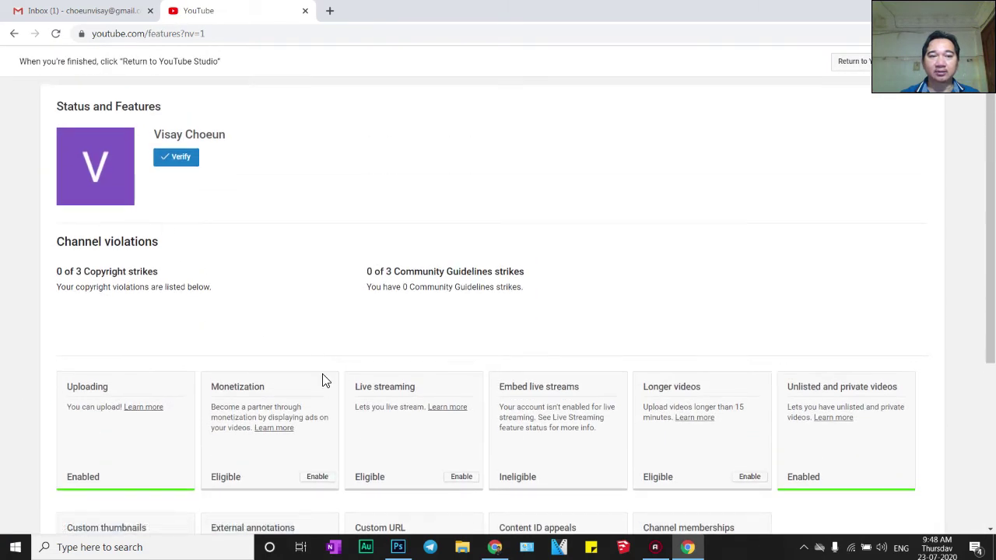
scroll(312, 379, down, 1)
scroll(308, 379, up, 1)
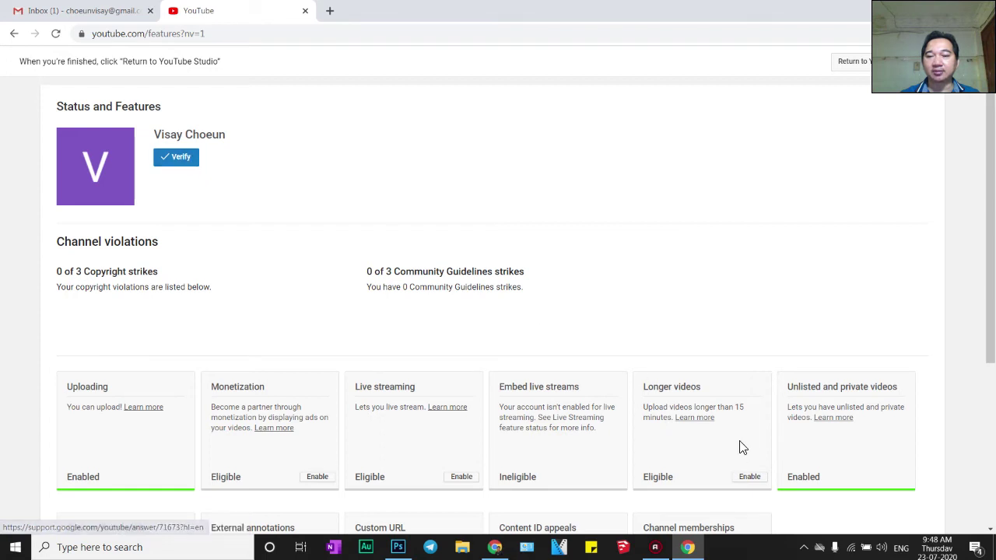
drag(736, 407, 759, 421)
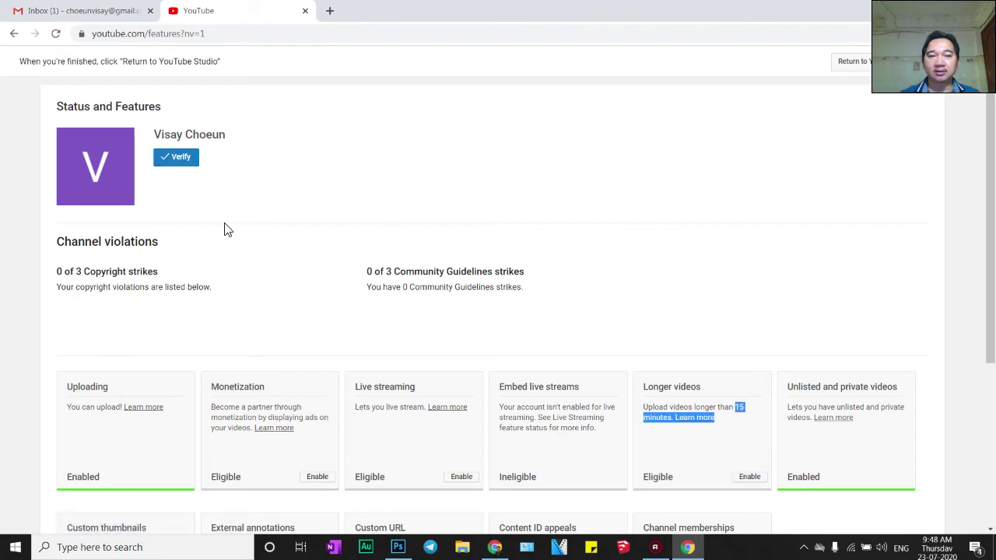
click(180, 161)
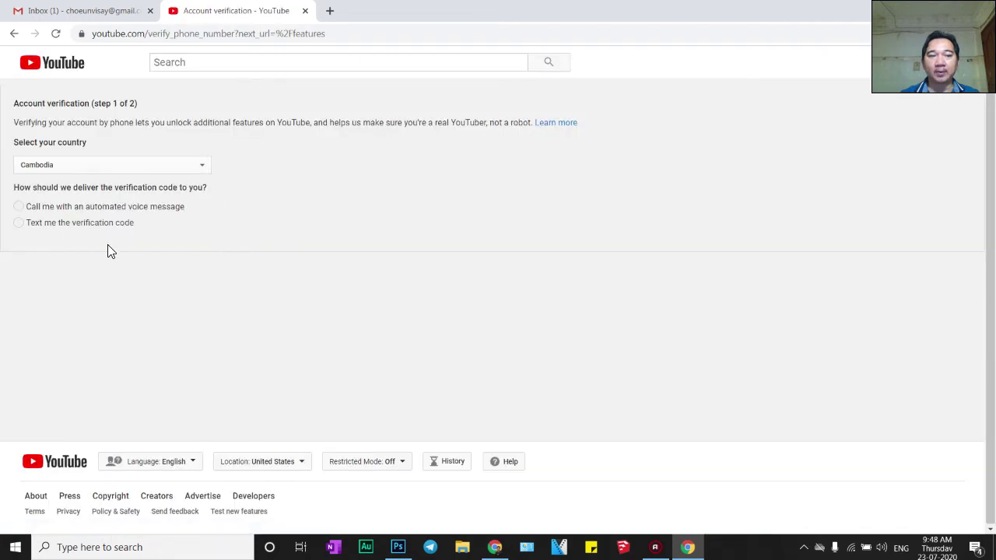
click(18, 223)
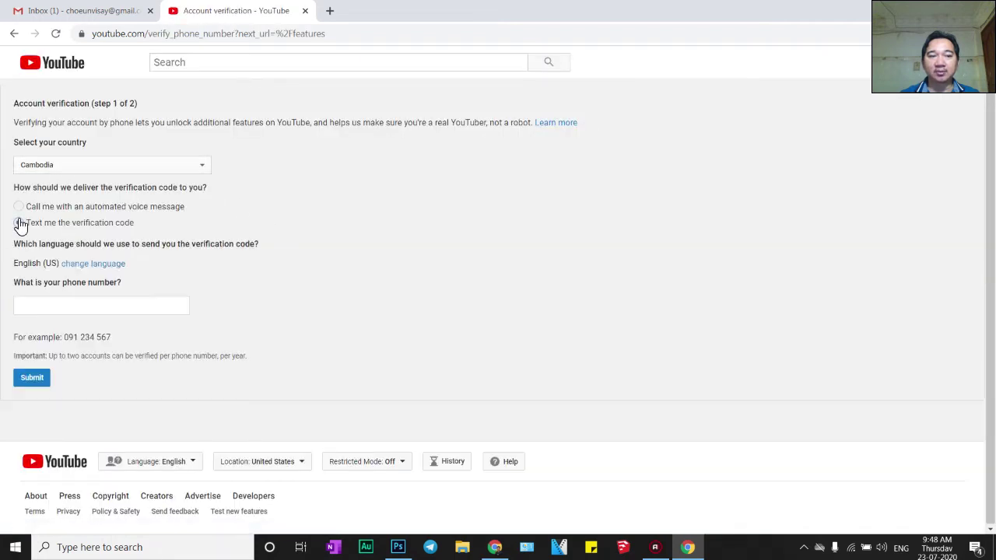
click(55, 309)
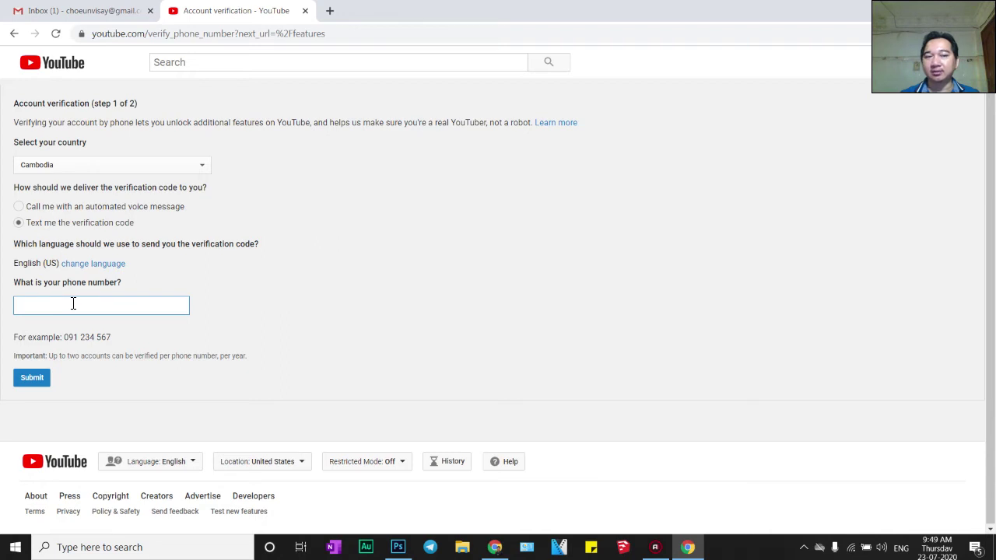
click(14, 33)
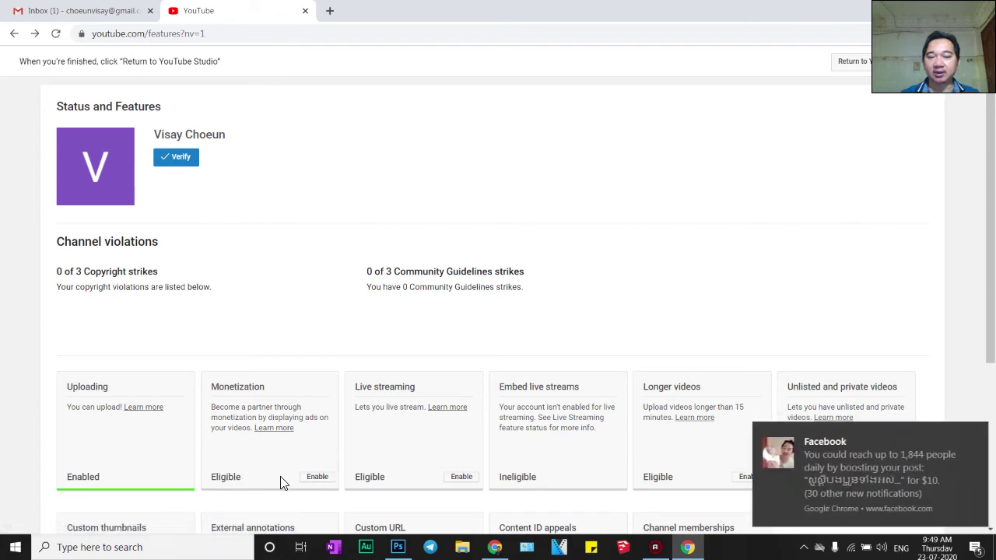
Dismiss the Facebook notification and scroll through the feature cards
click(973, 434)
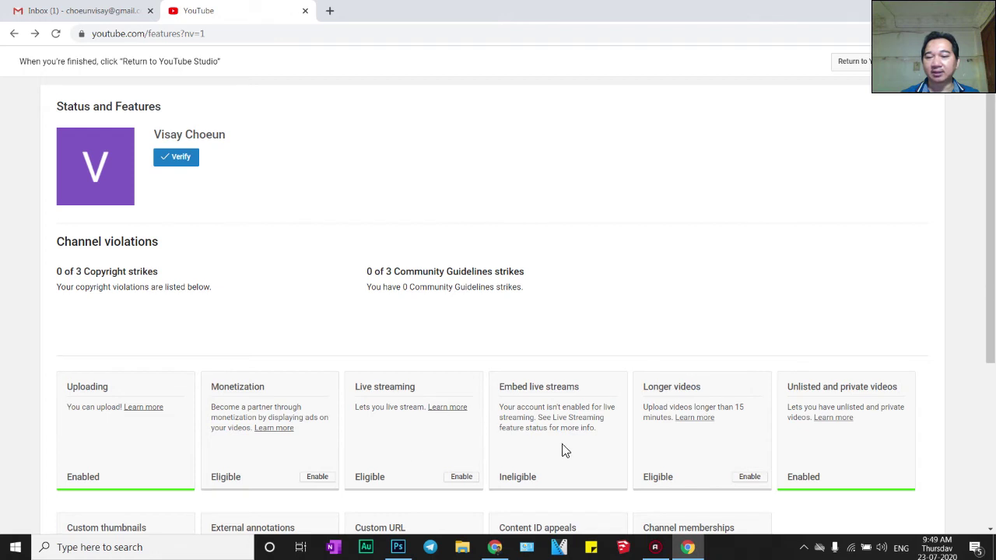
scroll(731, 488, down, 3)
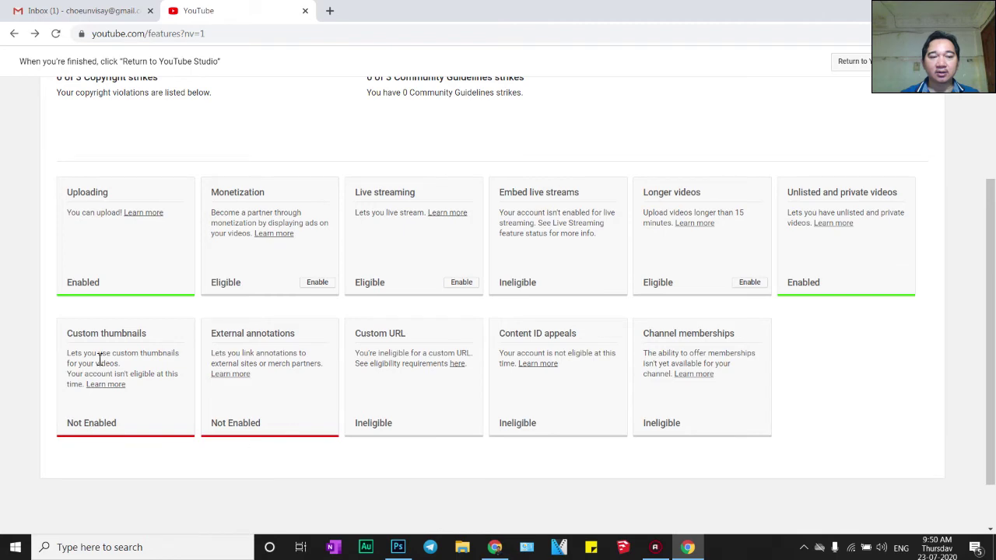
scroll(427, 440, up, 2)
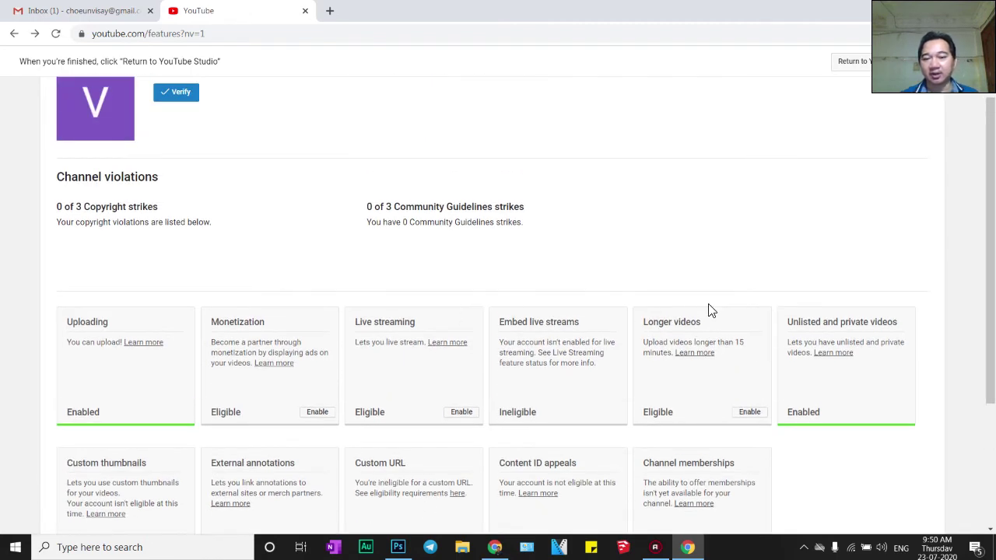
scroll(554, 445, down, 2)
scroll(444, 425, up, 2)
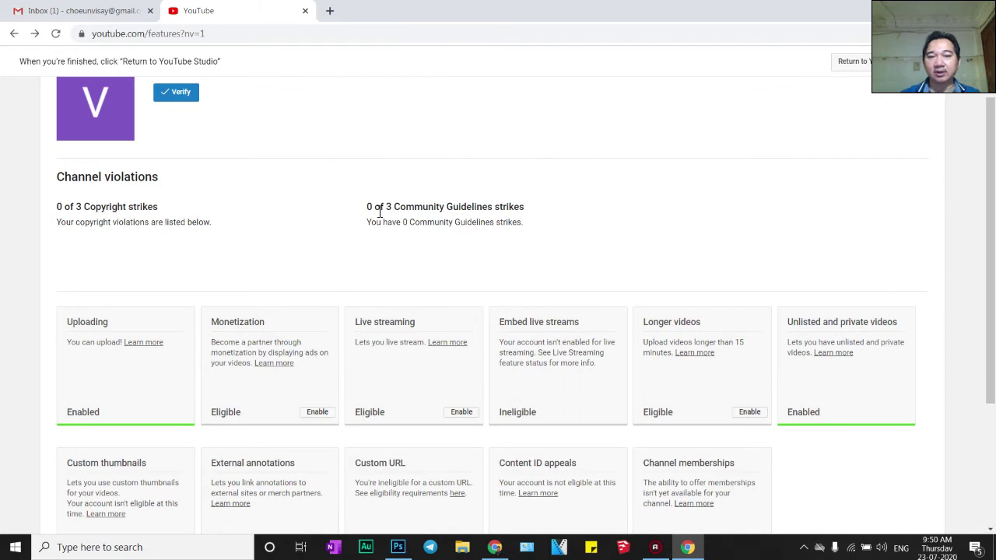
Highlight the Community Guidelines strikes count of 0 of 3
drag(376, 209, 524, 210)
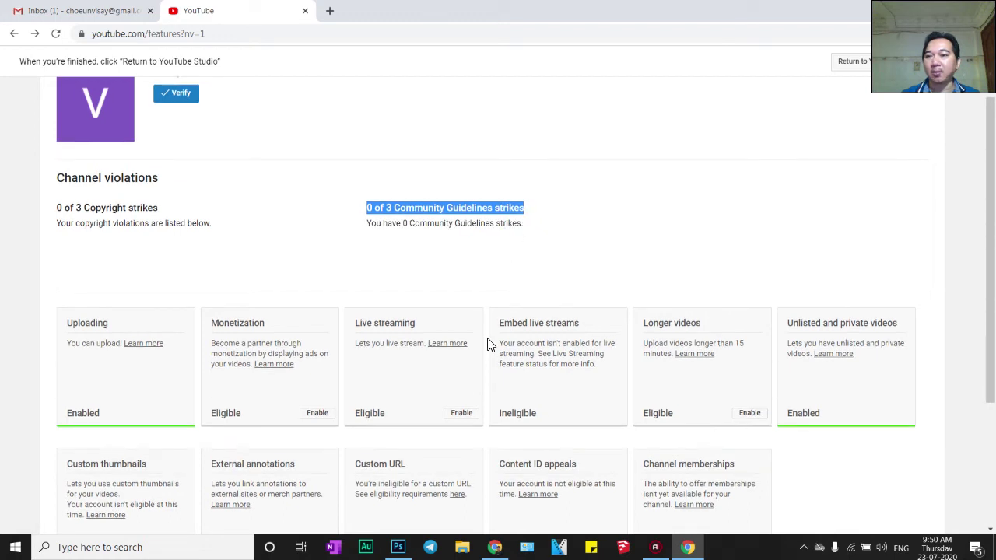
scroll(489, 345, up, 1)
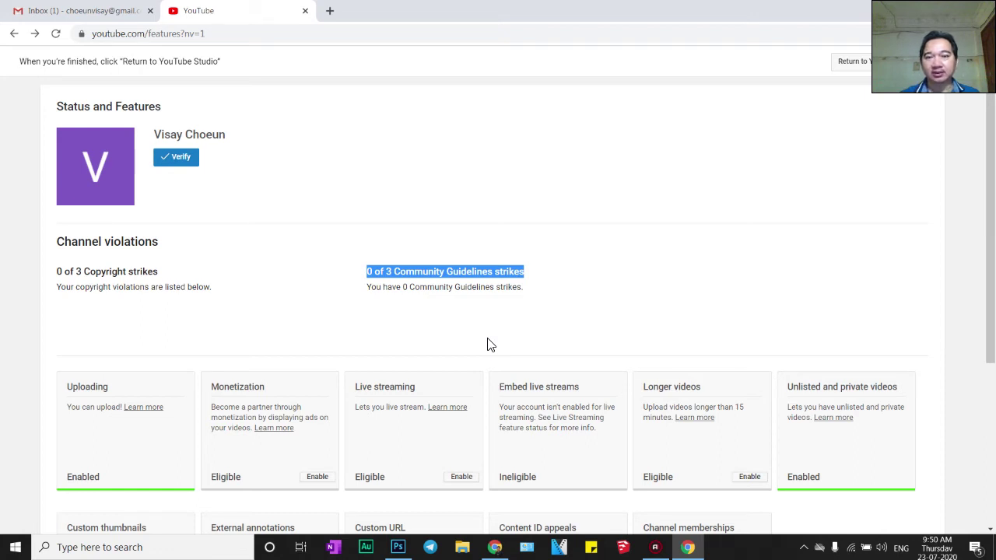
scroll(487, 345, down, 1)
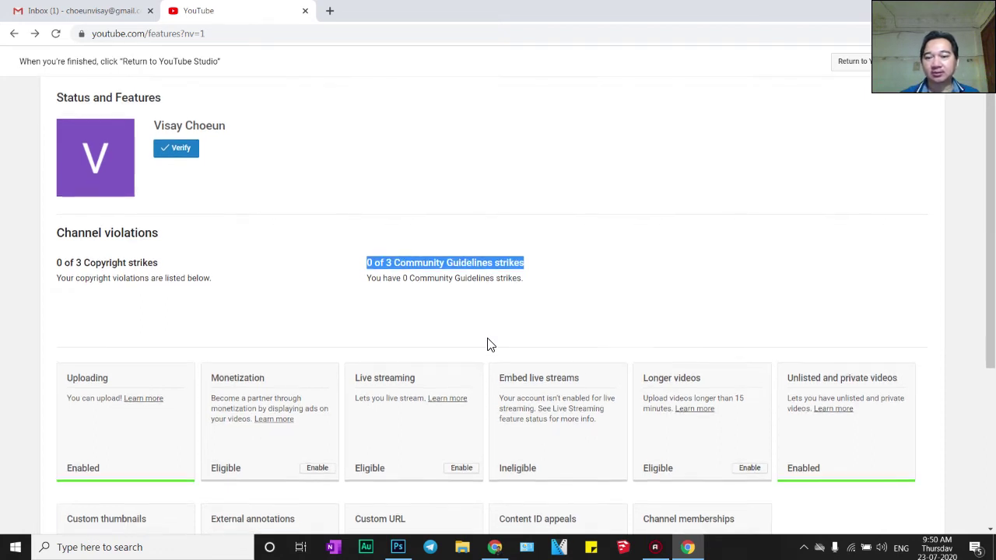
scroll(487, 344, up, 1)
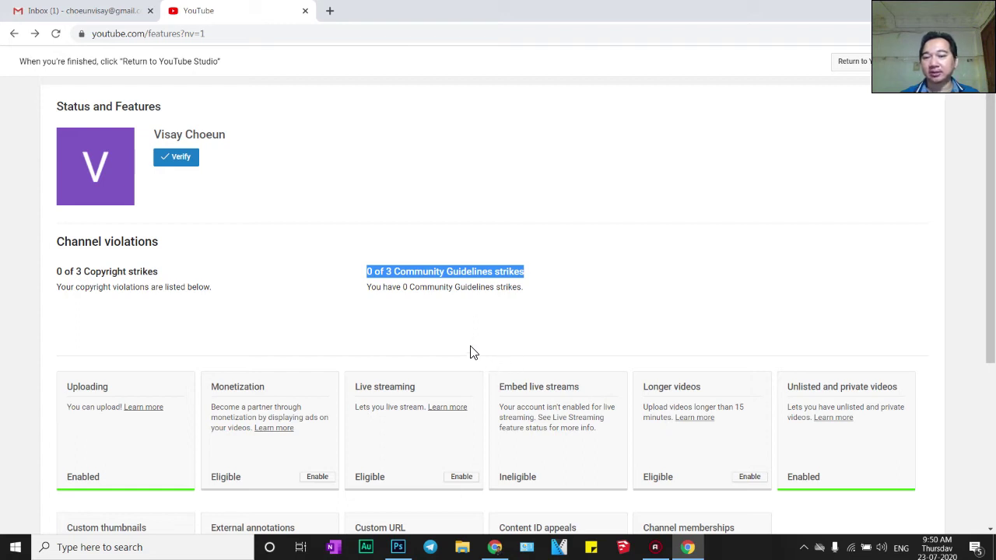
Open the Monetization card's Enable setup, then return to the Dashboard and show Create options
click(312, 478)
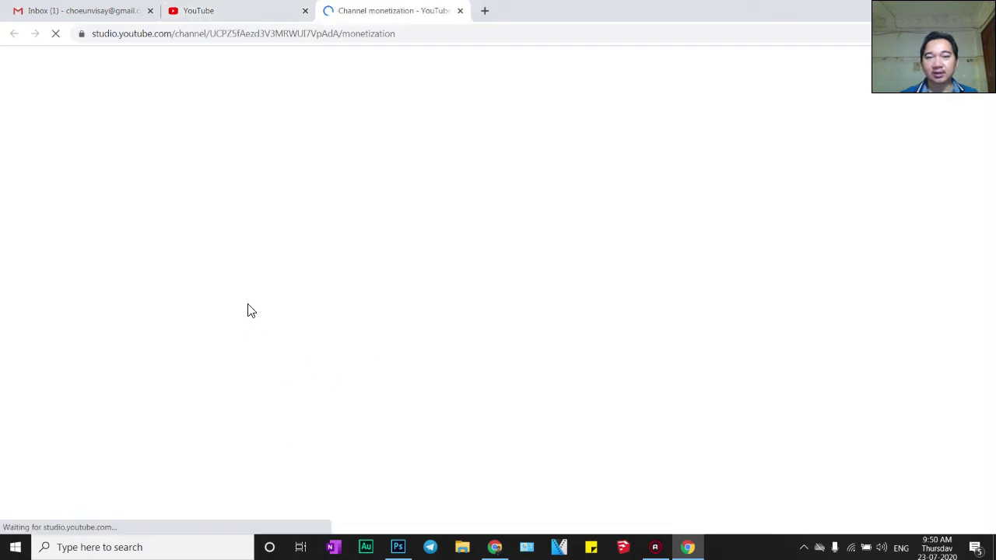
scroll(413, 440, down, 1)
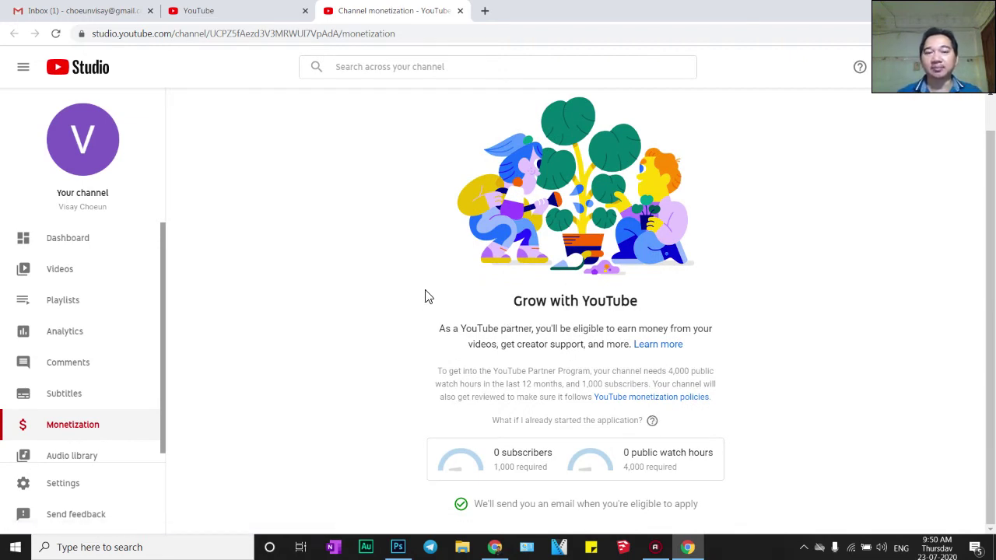
scroll(502, 440, up, 1)
scroll(498, 424, down, 1)
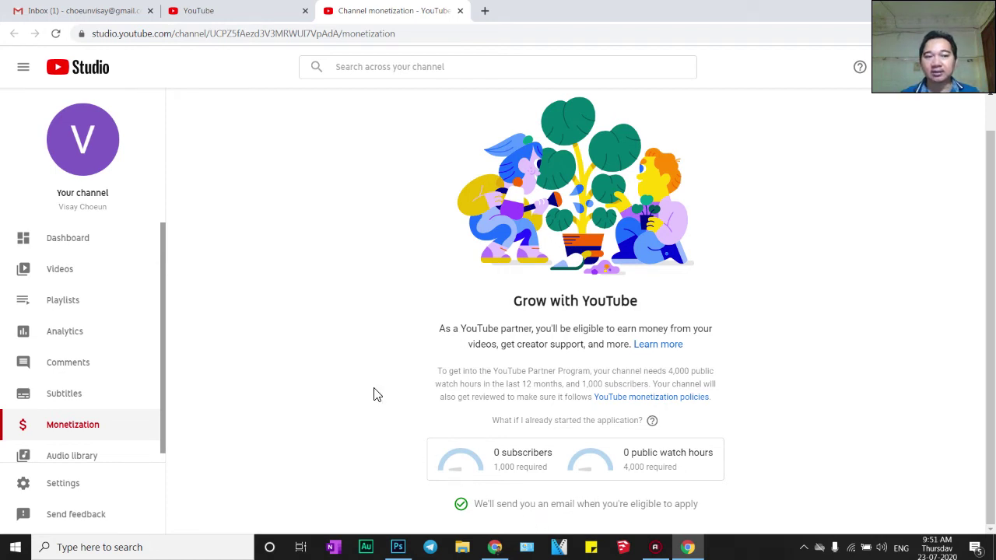
click(69, 241)
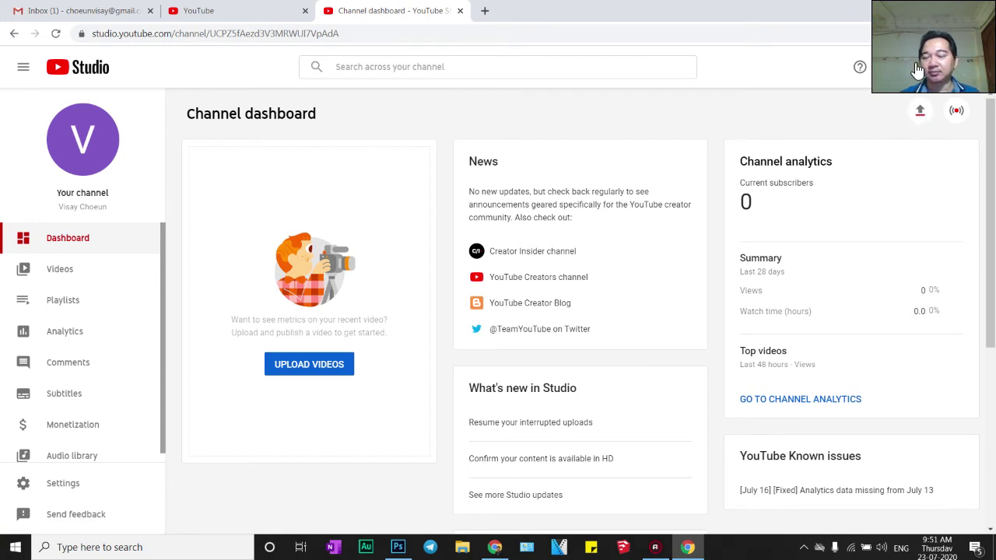
click(921, 70)
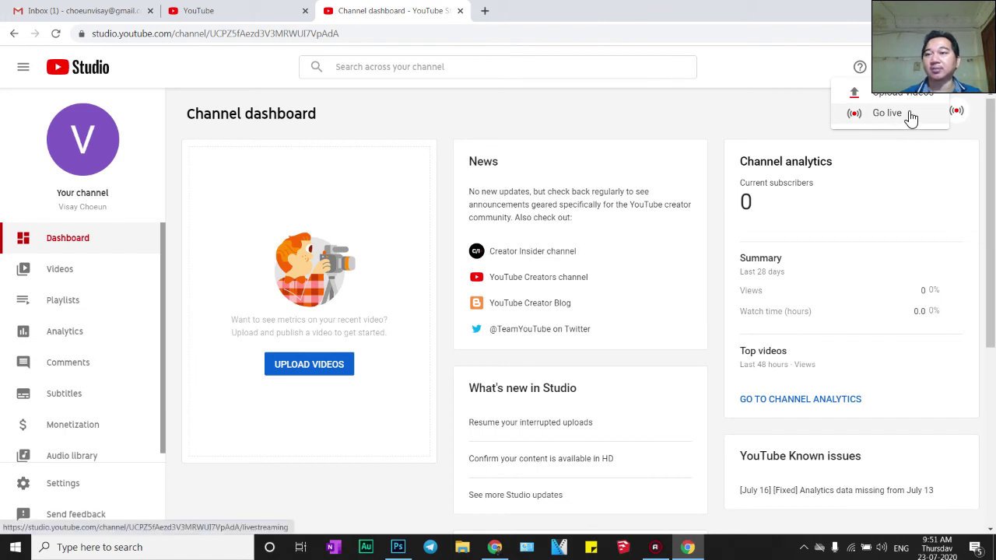
click(883, 93)
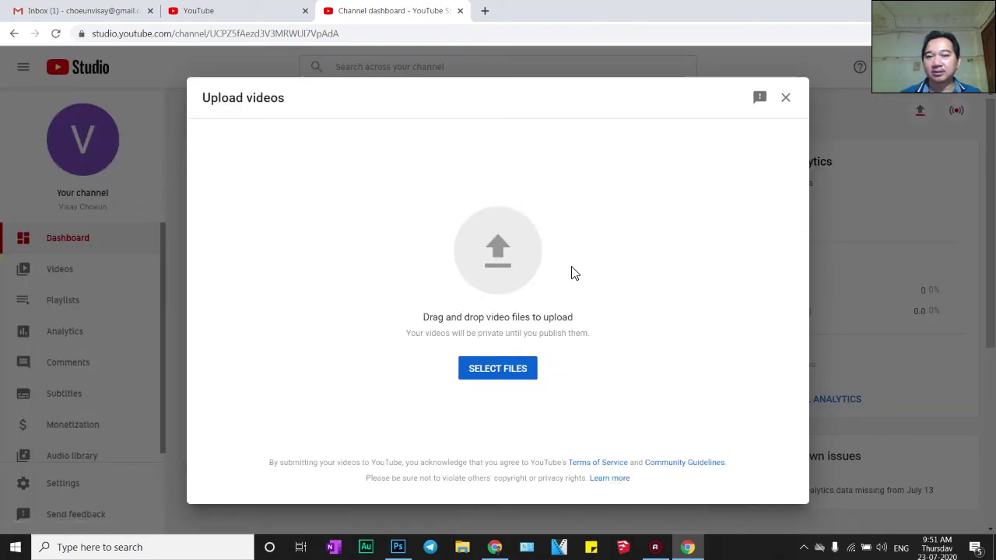
click(785, 98)
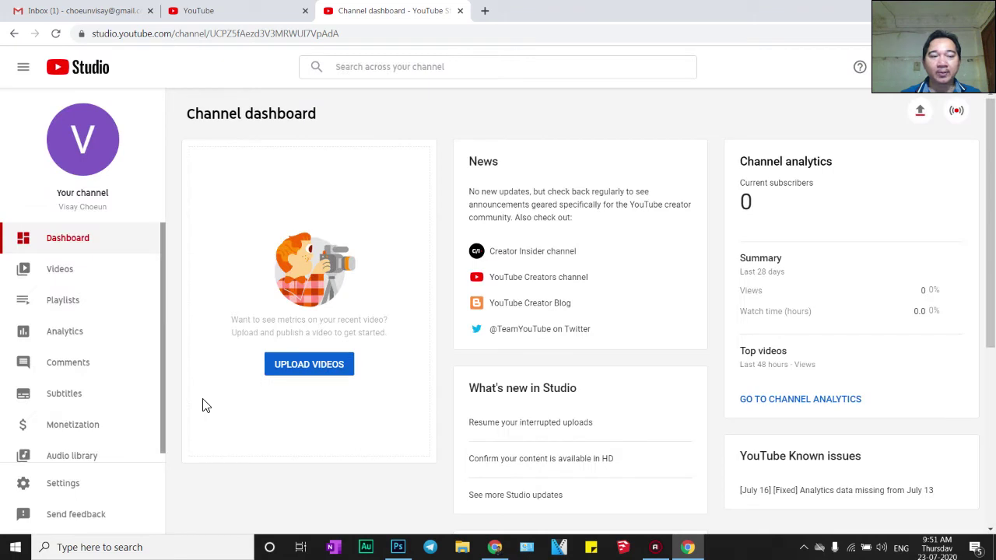
Visit Videos, Analytics and Monetization, ending on the Audio library's Rock tracks by The 126ers
click(52, 271)
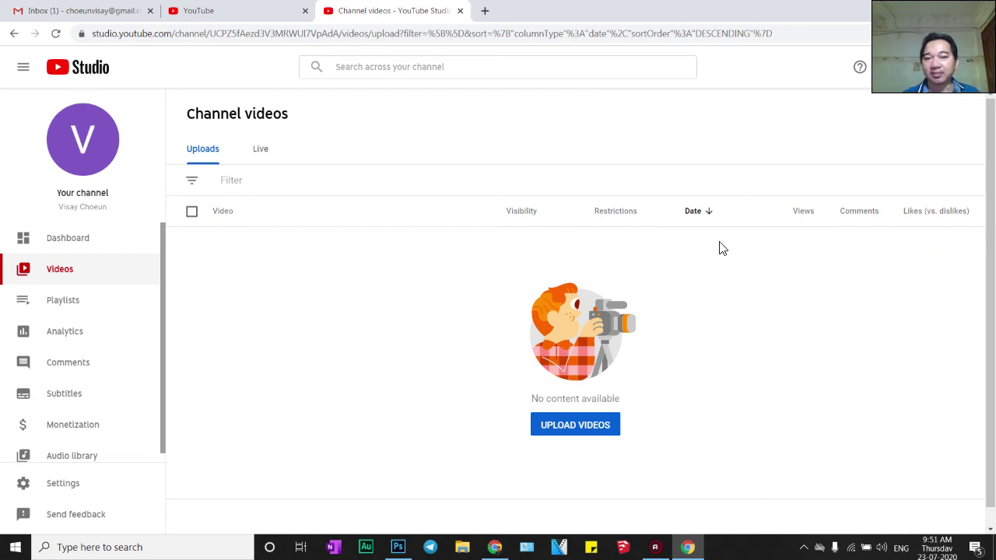
click(66, 333)
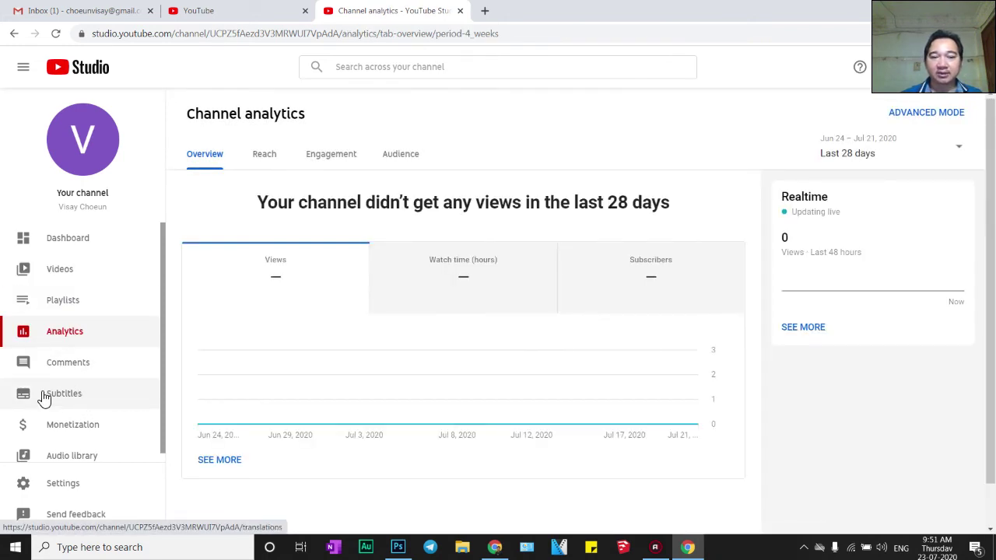
click(70, 429)
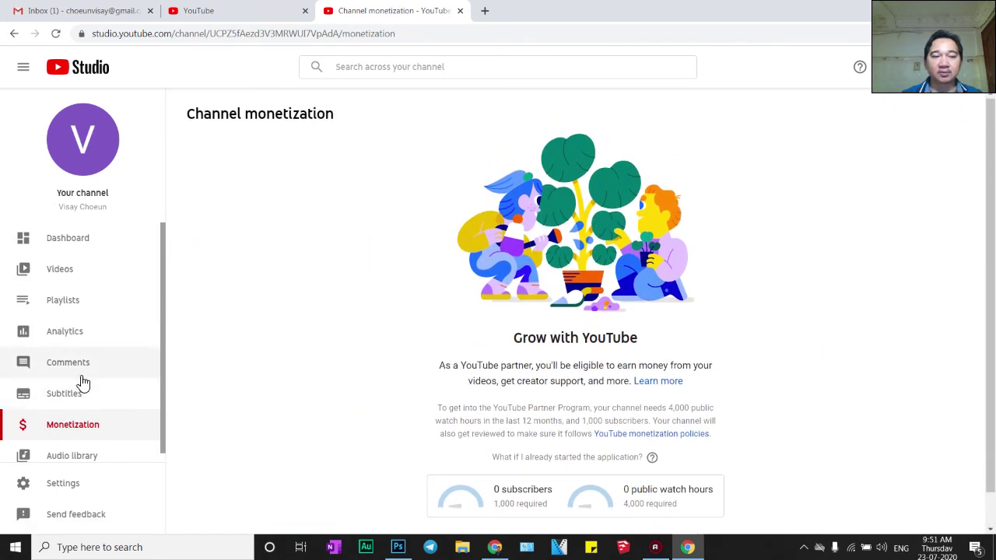
click(72, 458)
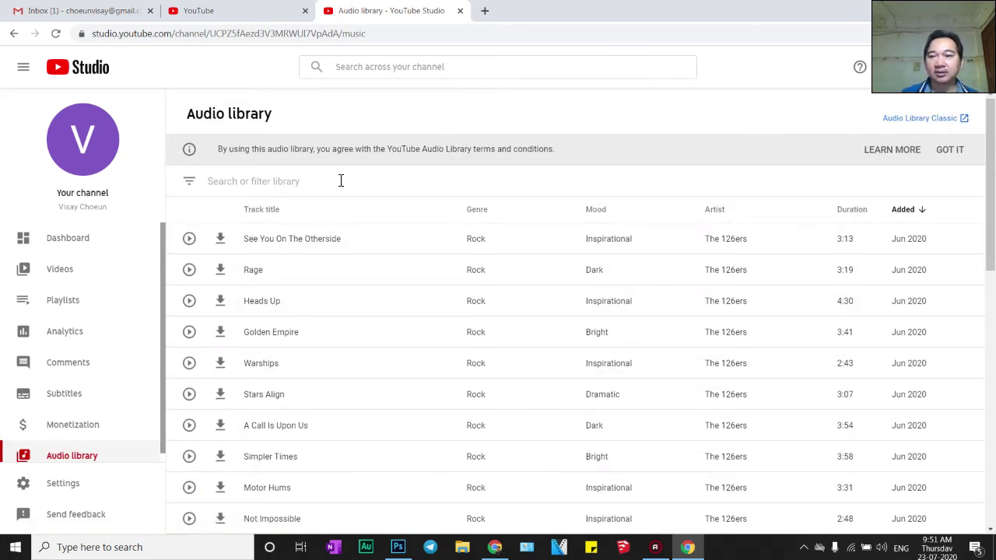
Accept the audio library terms notice
scroll(579, 317, down, 2)
scroll(579, 317, up, 2)
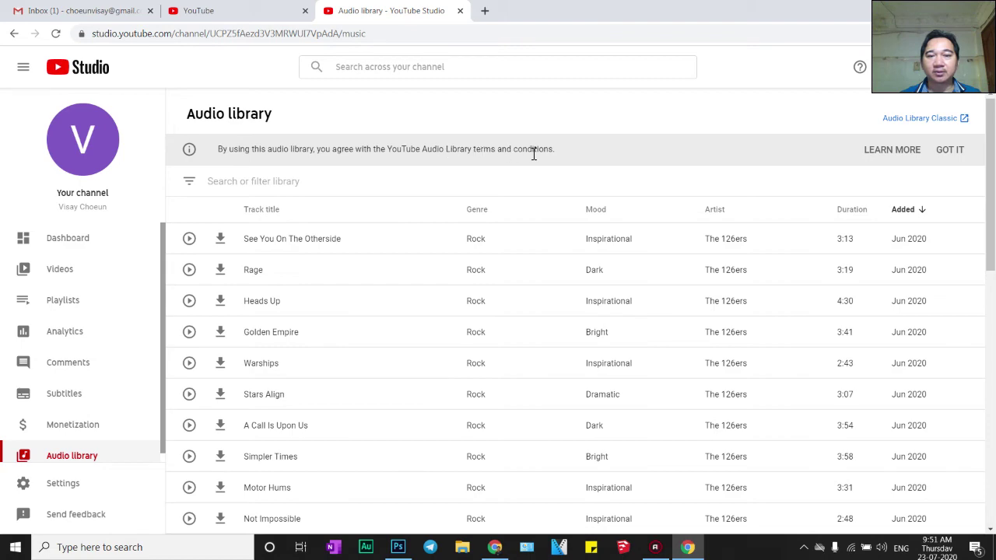
click(953, 151)
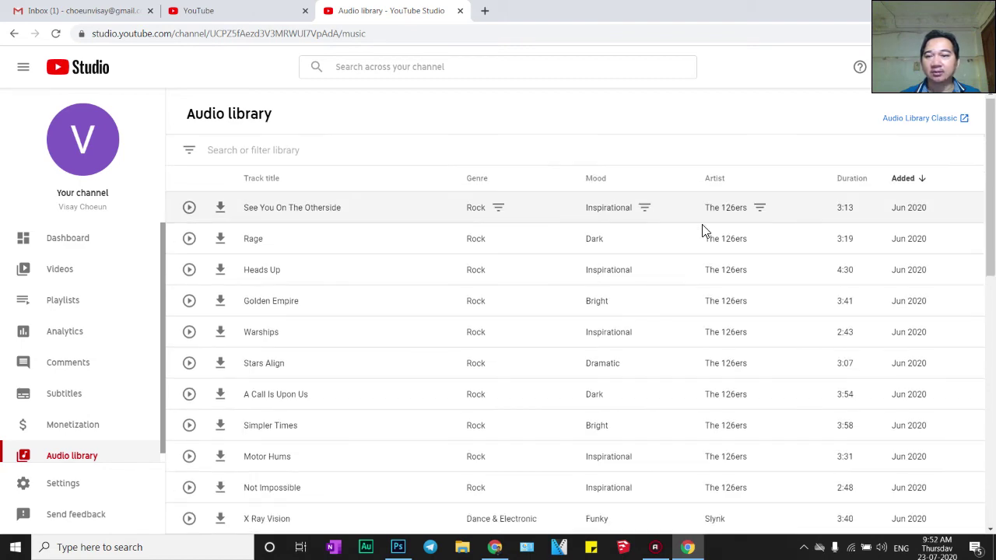
Browse the track list, then bring up the 'Search or filter library' options
scroll(475, 389, down, 7)
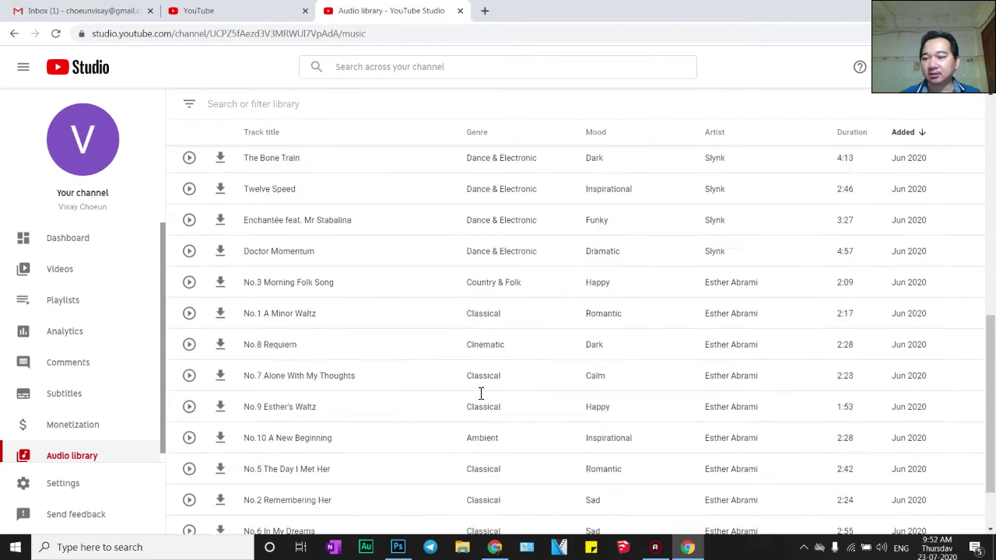
scroll(481, 393, up, 2)
scroll(482, 392, down, 2)
scroll(466, 394, up, 2)
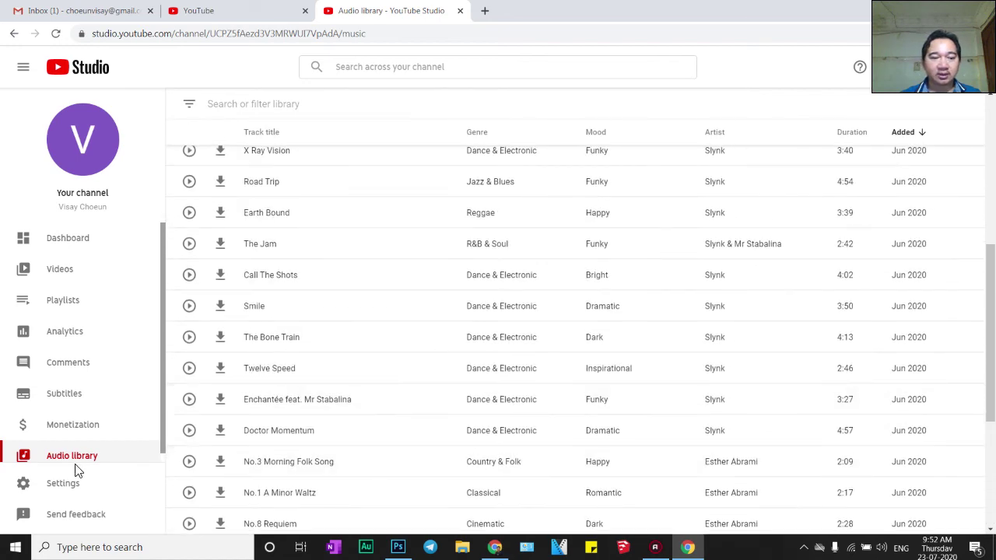
scroll(396, 433, up, 5)
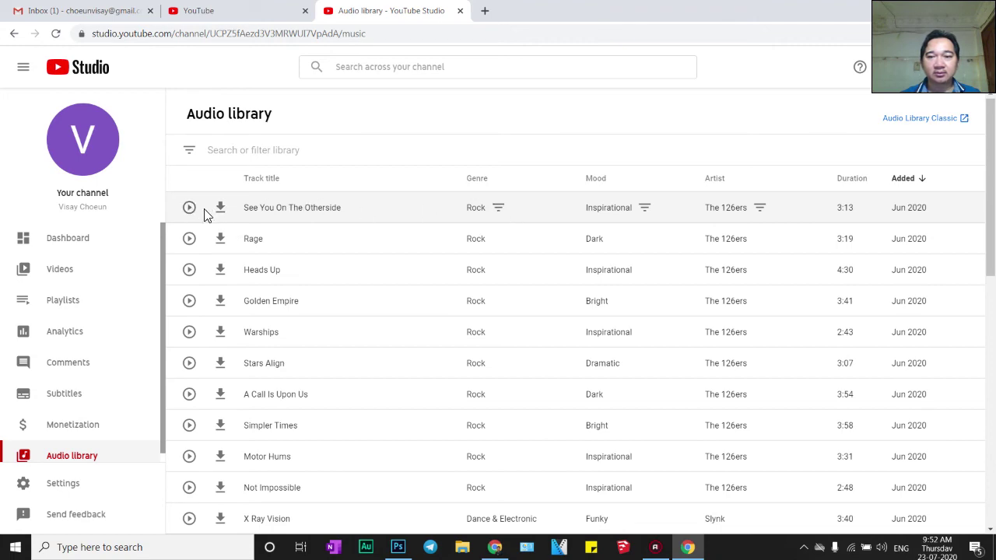
scroll(396, 327, down, 2)
scroll(311, 296, up, 2)
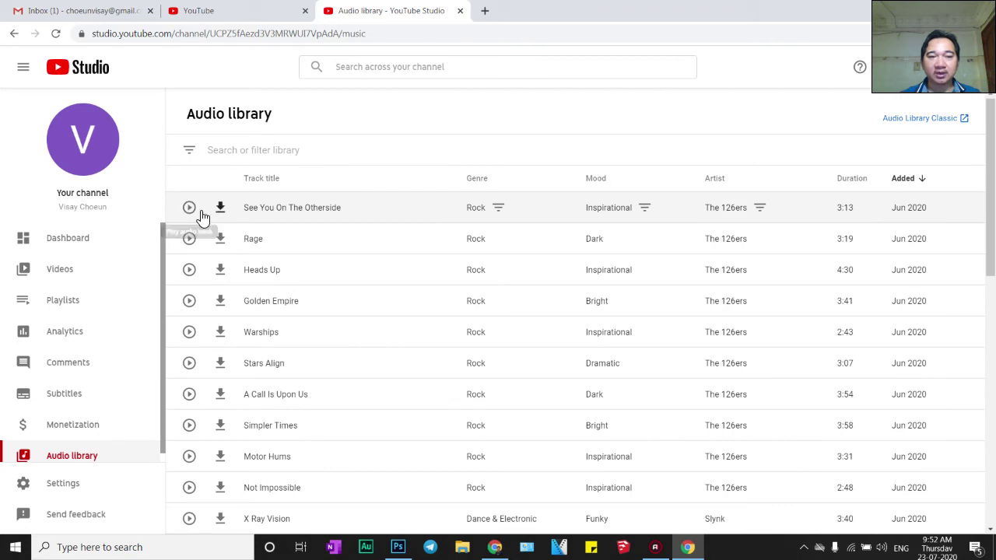
click(193, 155)
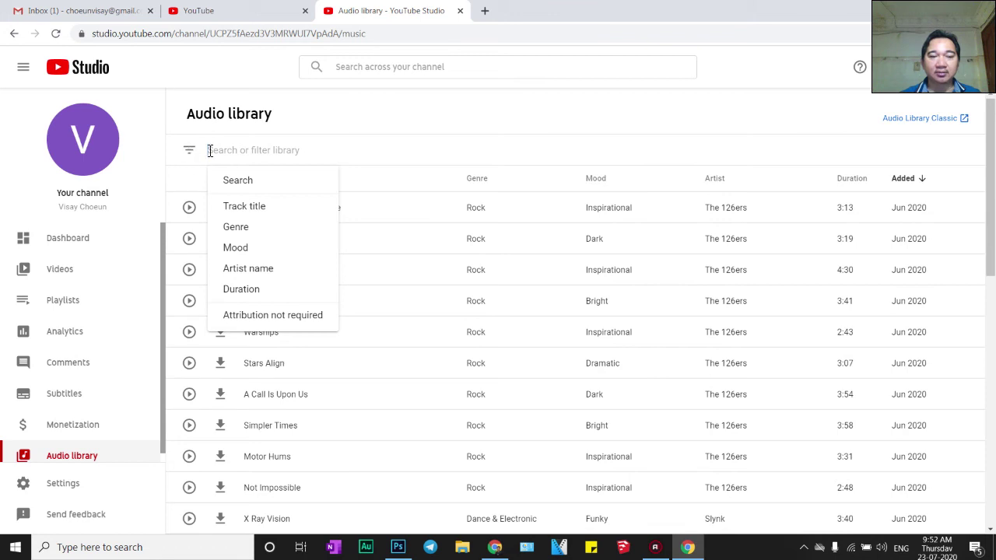
Filter the library to 'Attribution not required' tracks, reapplying it once, and browse the results
click(274, 315)
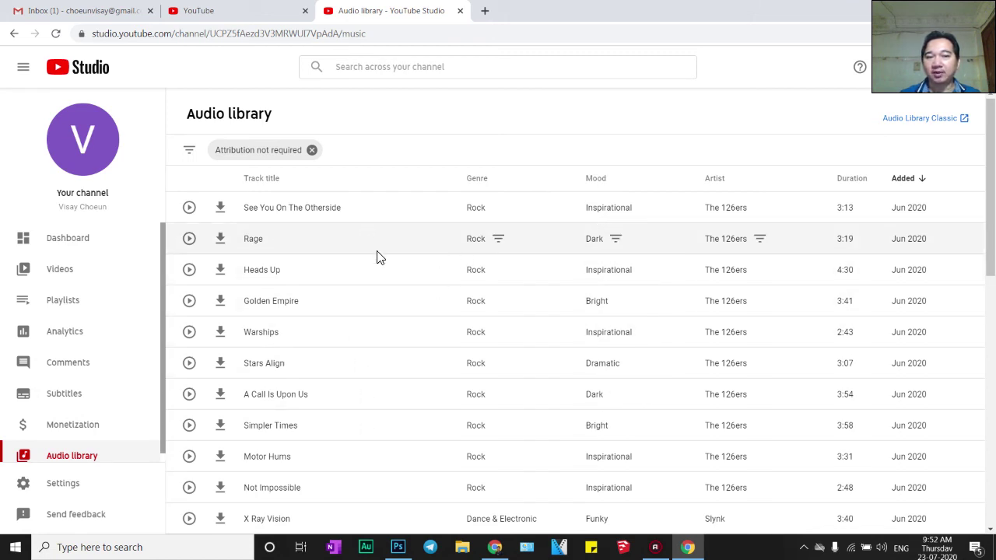
click(313, 151)
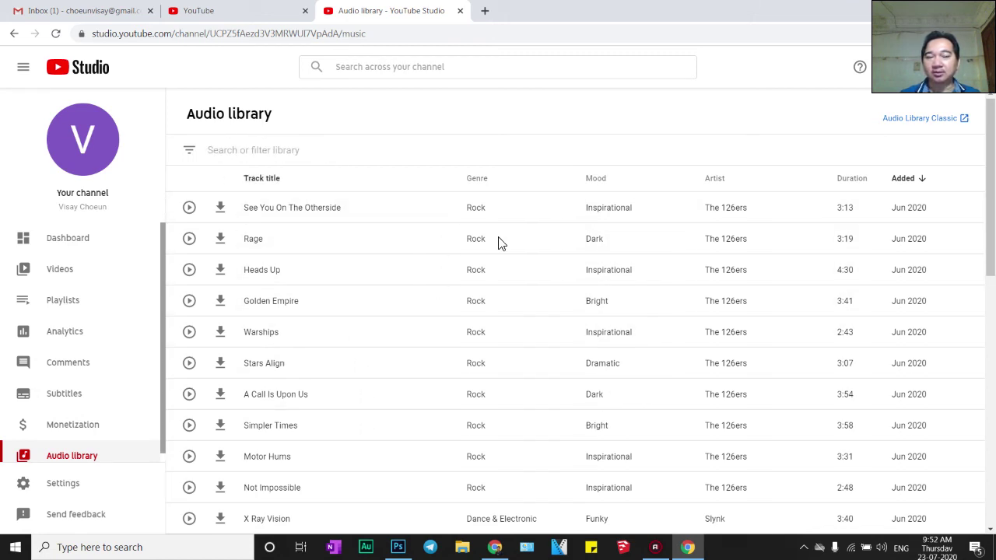
click(200, 157)
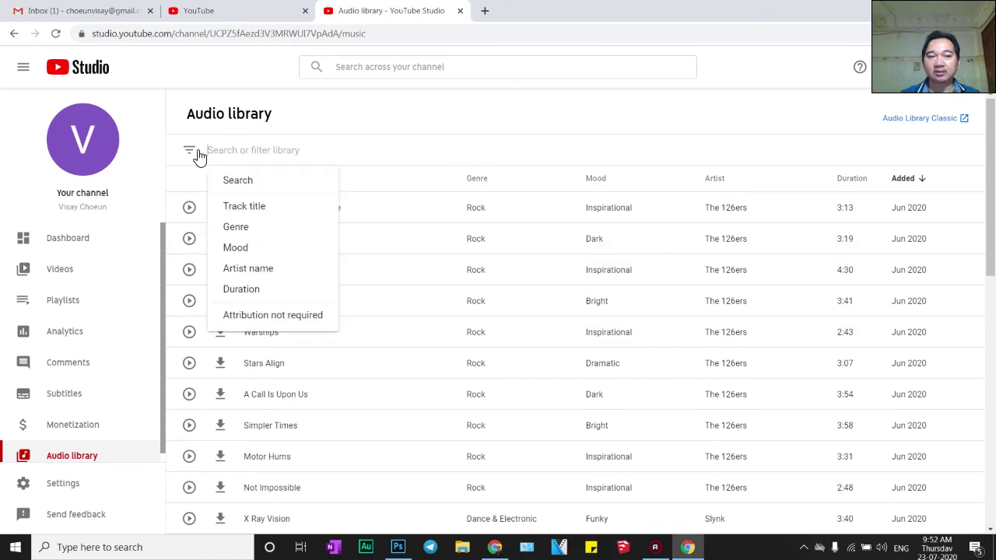
click(306, 321)
scroll(371, 356, down, 6)
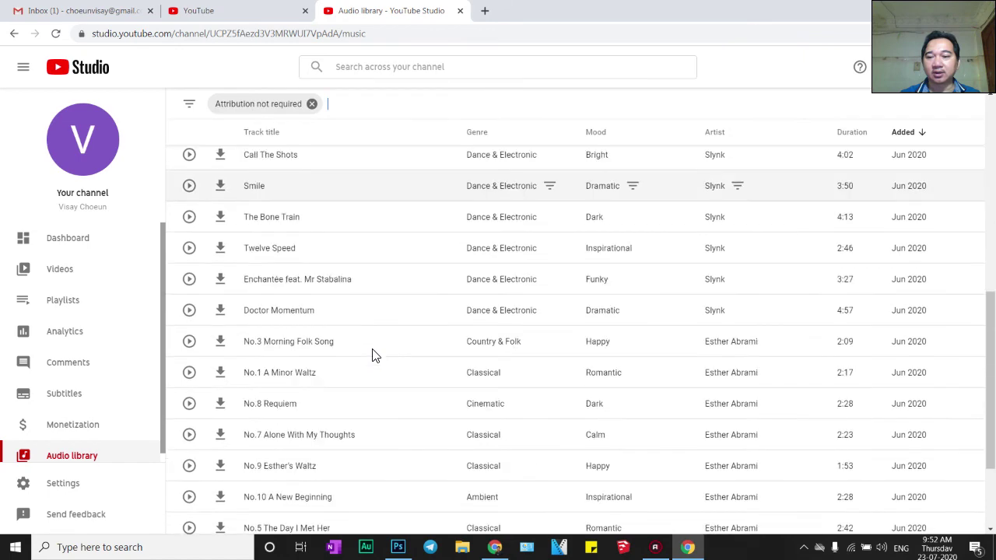
scroll(372, 356, down, 2)
scroll(527, 406, up, 4)
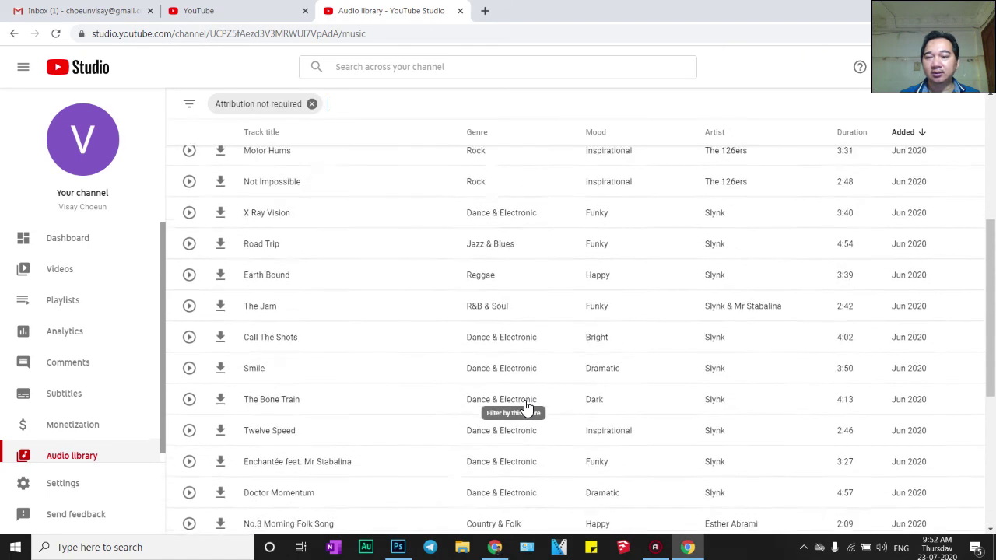
scroll(513, 397, up, 4)
scroll(482, 385, down, 10)
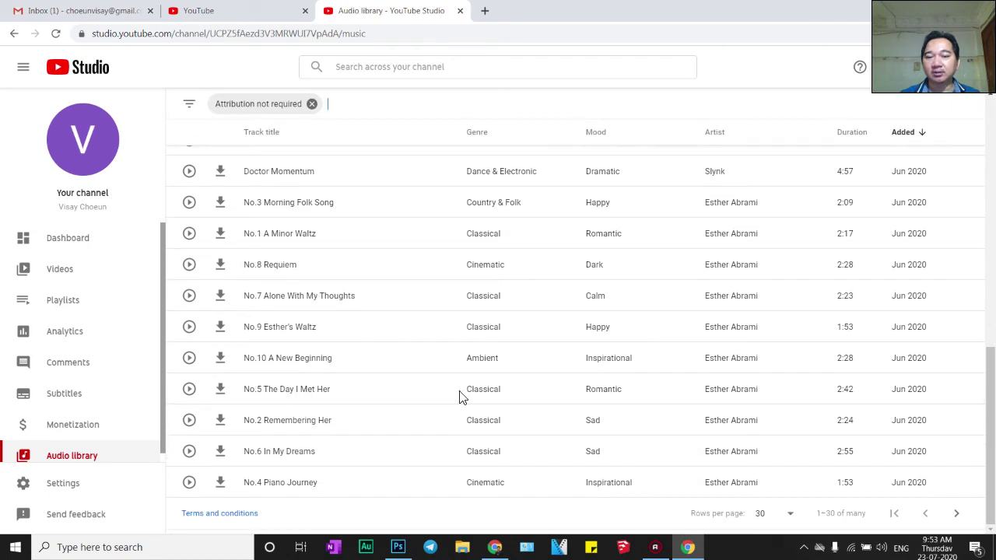
scroll(459, 397, up, 3)
scroll(362, 384, down, 3)
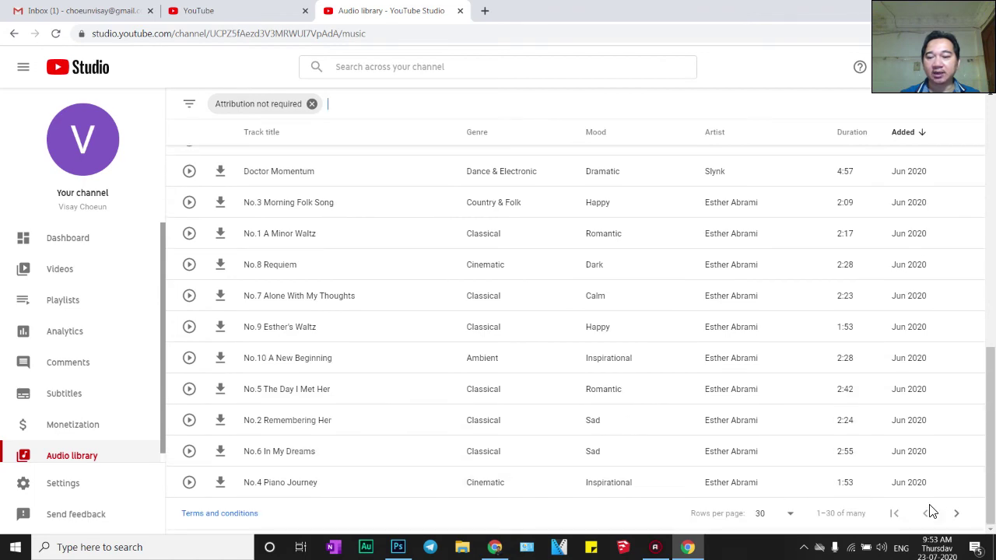
scroll(511, 363, up, 10)
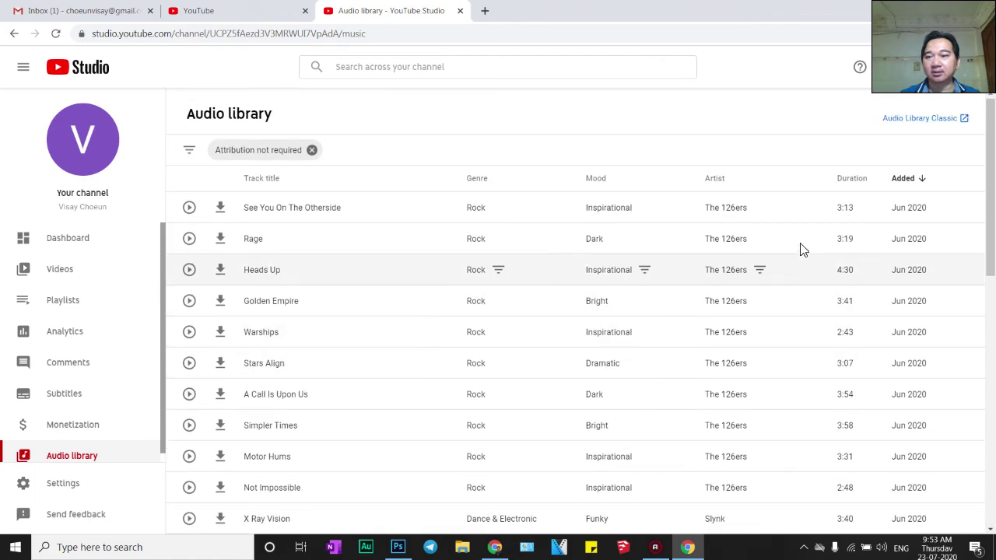
Type a test search term 'fsdfdsf' in the library bar, then erase it
click(351, 150)
text(fsdfdsf)
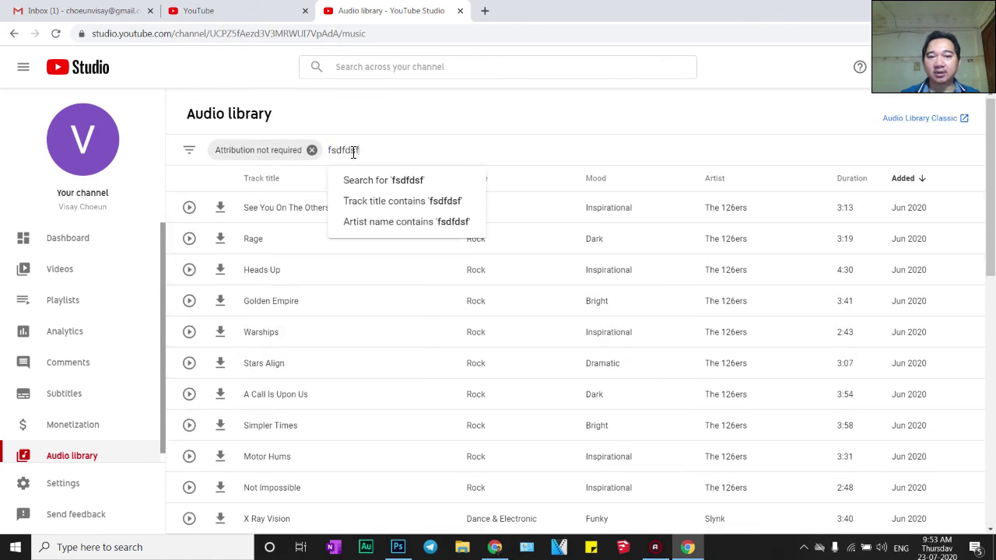
key(BackSpace)
key(BackSpace)
key(BackSpace)
key(BackSpace)
key(BackSpace)
key(BackSpace)
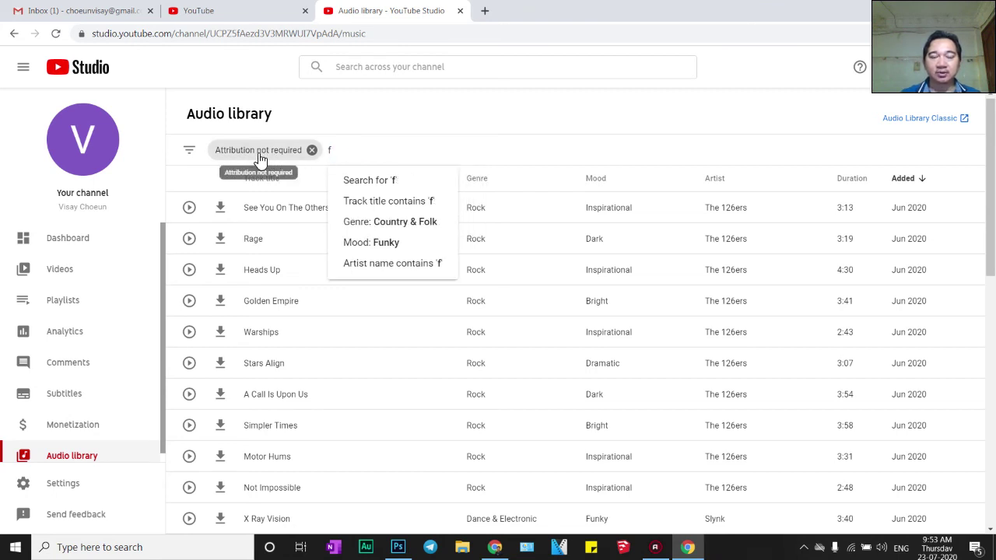
key(BackSpace)
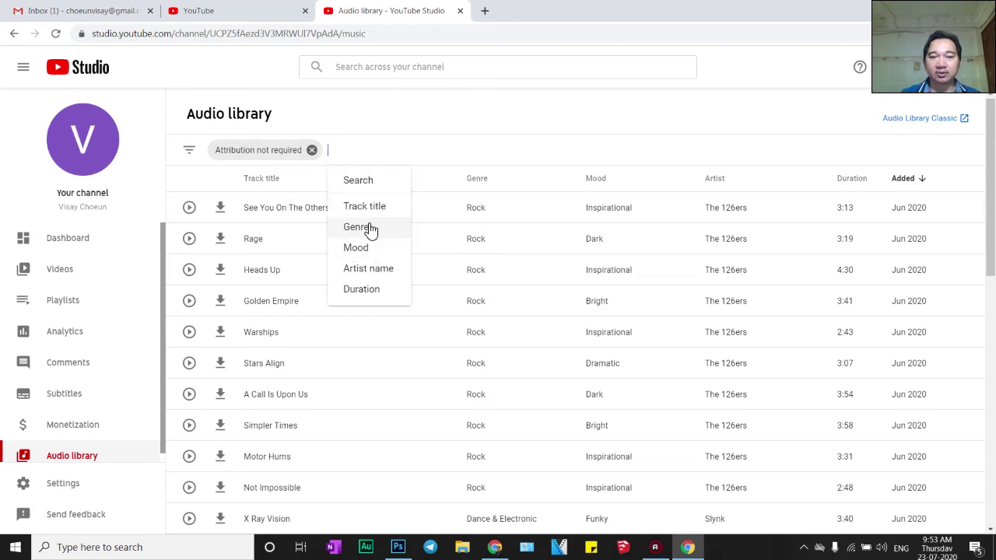
Open and cancel the Track title filter, then switch to the Status and Features tab
click(352, 206)
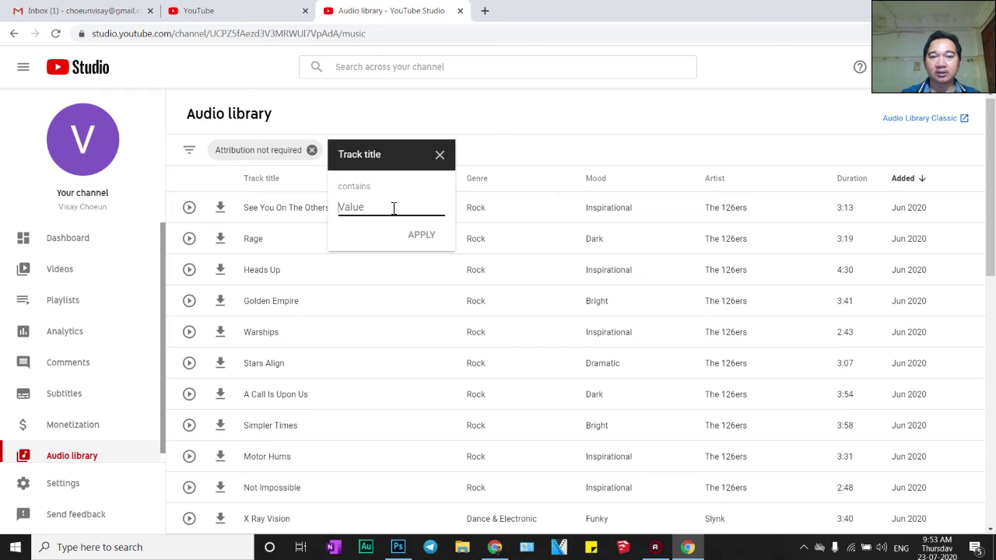
click(439, 155)
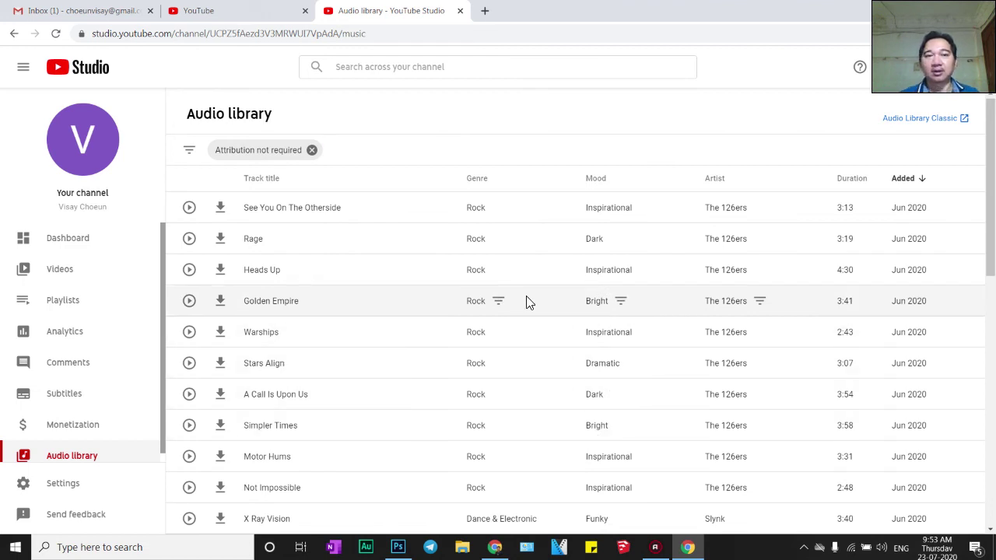
click(251, 14)
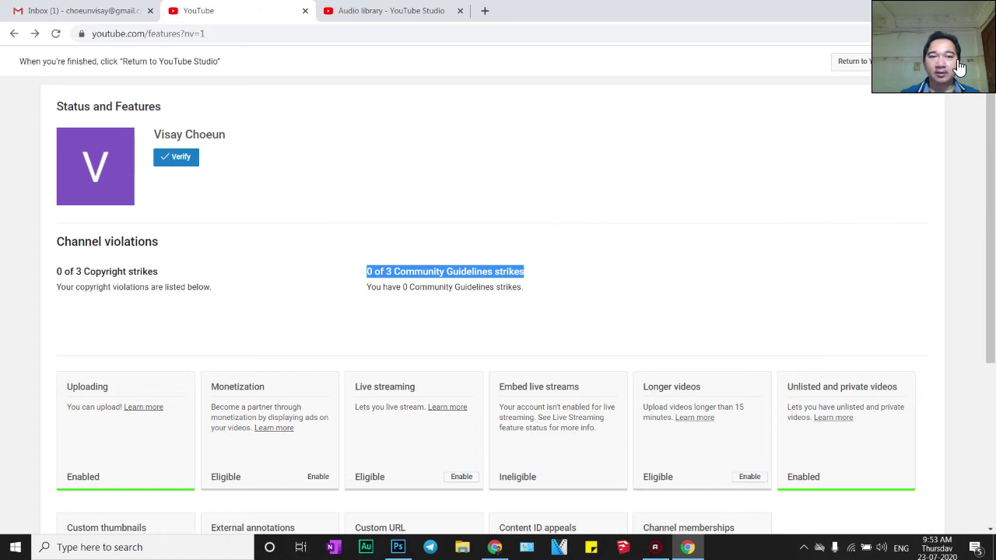
Use 'Return to YouTube Studio' to get back to the Channel dashboard
click(917, 69)
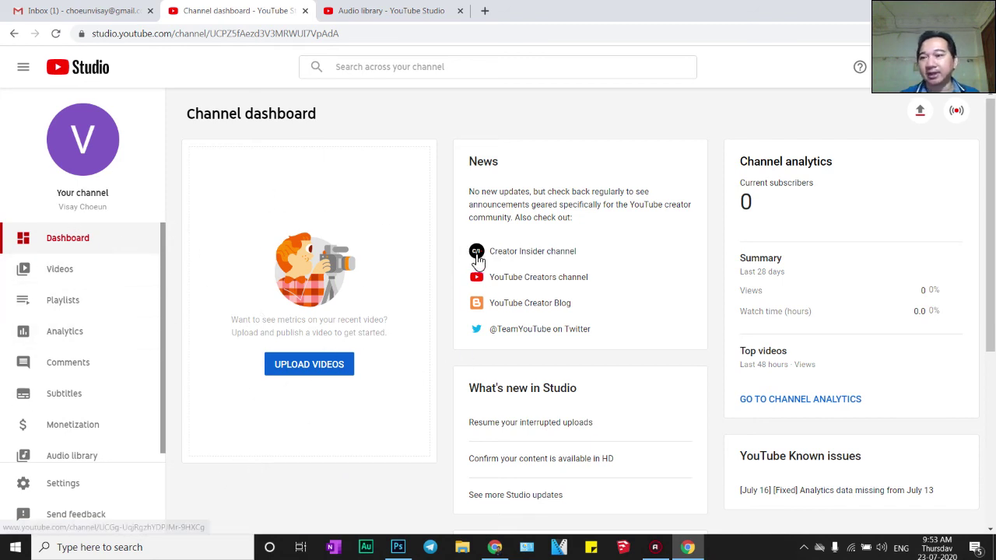
Glance at the account menu and the 0 current subscribers, then open Analytics
click(973, 71)
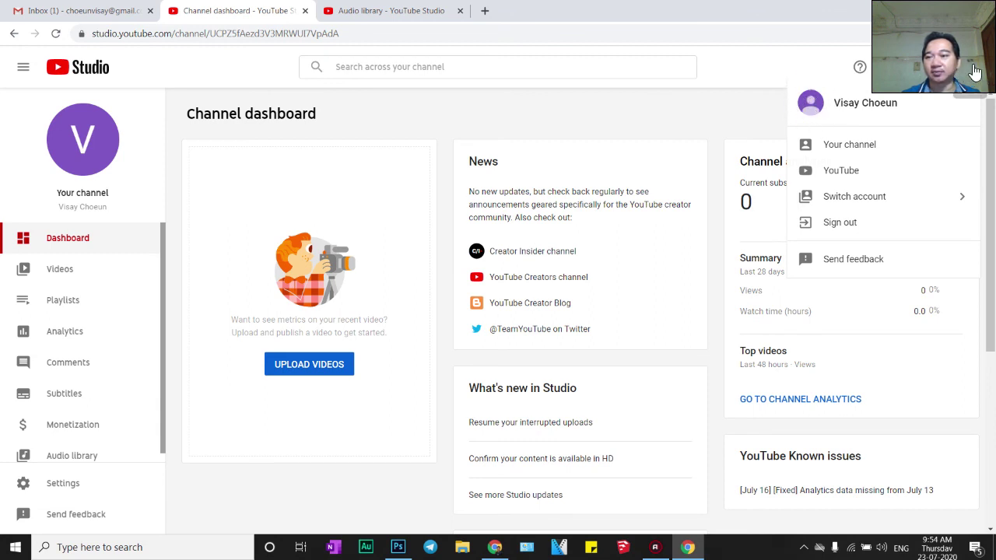
click(723, 123)
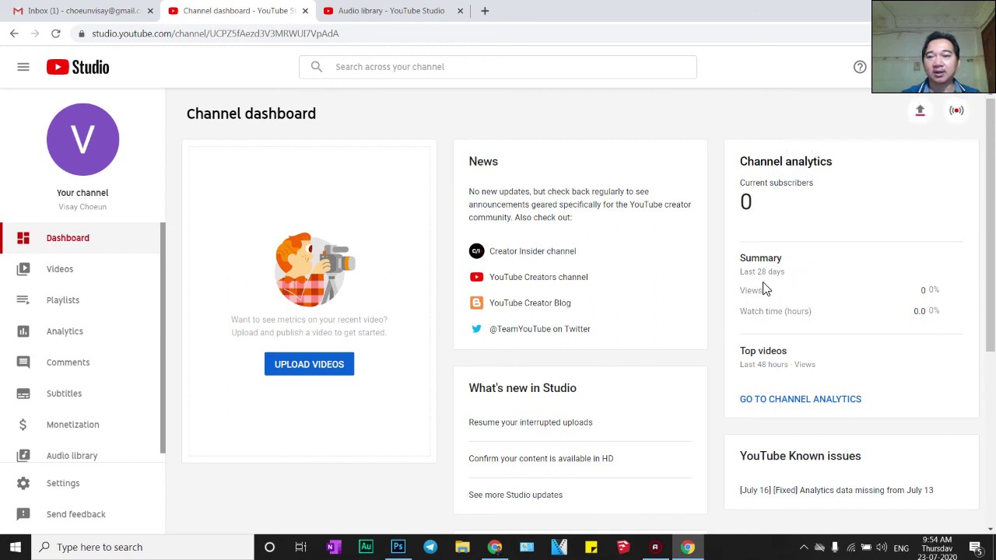
double_click(745, 201)
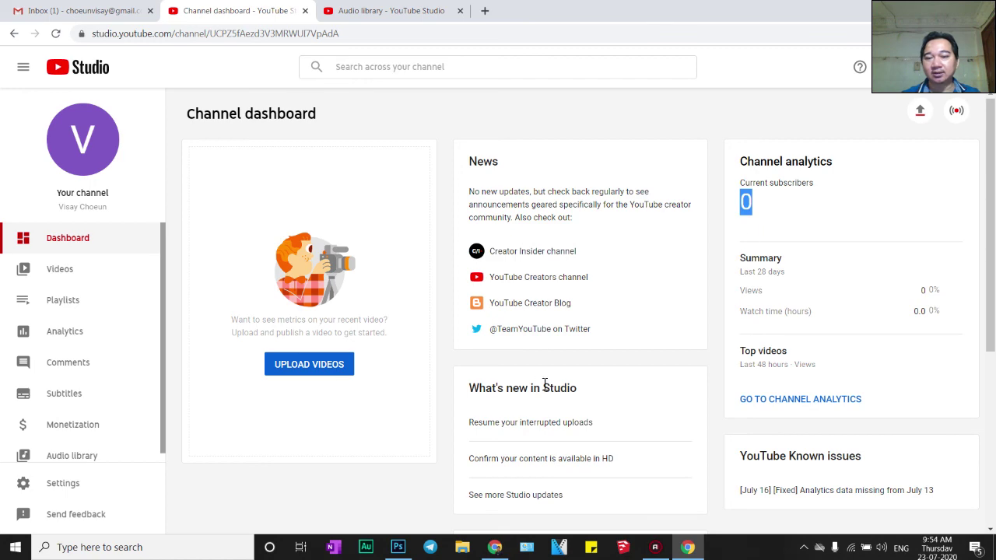
scroll(545, 385, down, 3)
scroll(340, 429, up, 2)
scroll(340, 429, up, 1)
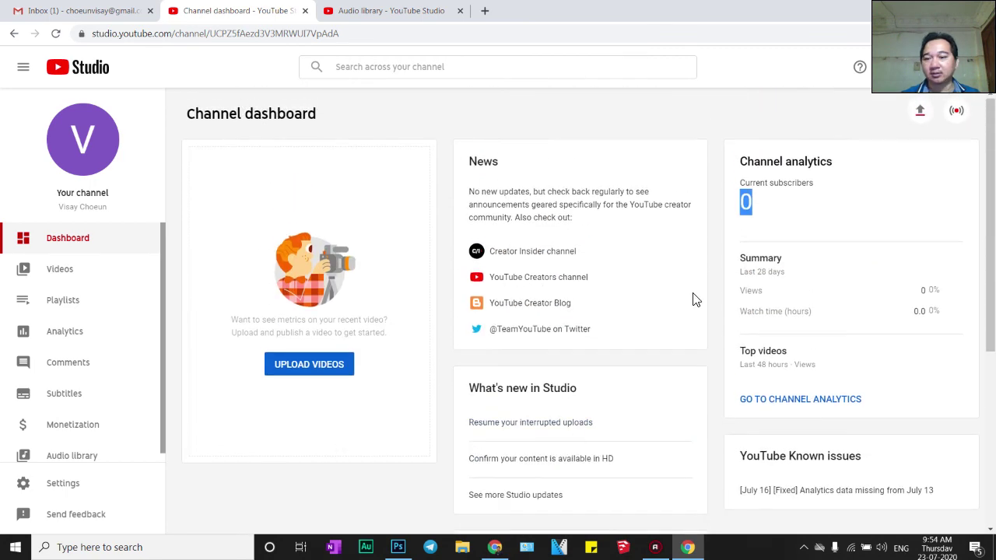
click(78, 335)
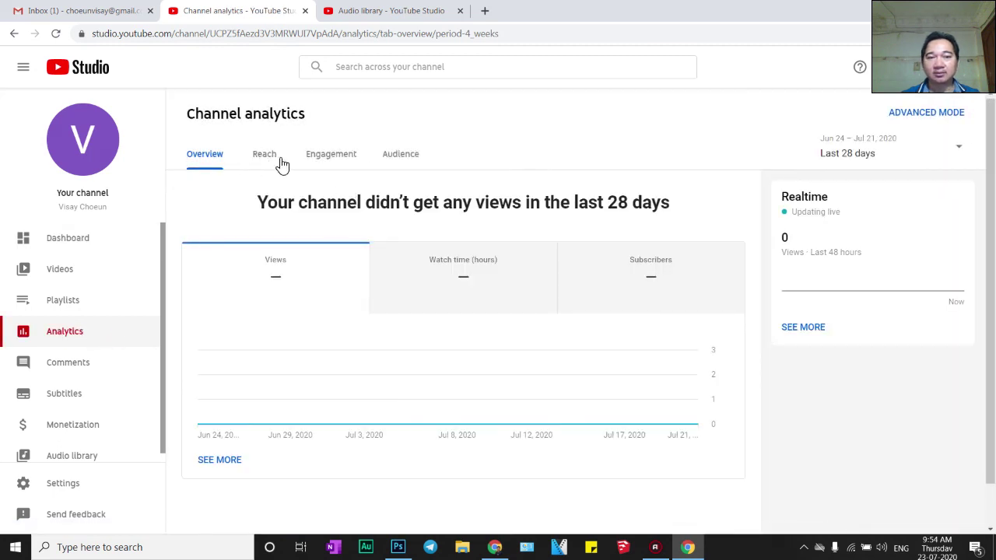
Step through the Reach, Engagement and Audience tabs, scrolling the Audience cards showing 0 unique viewers
click(273, 155)
click(333, 155)
click(406, 153)
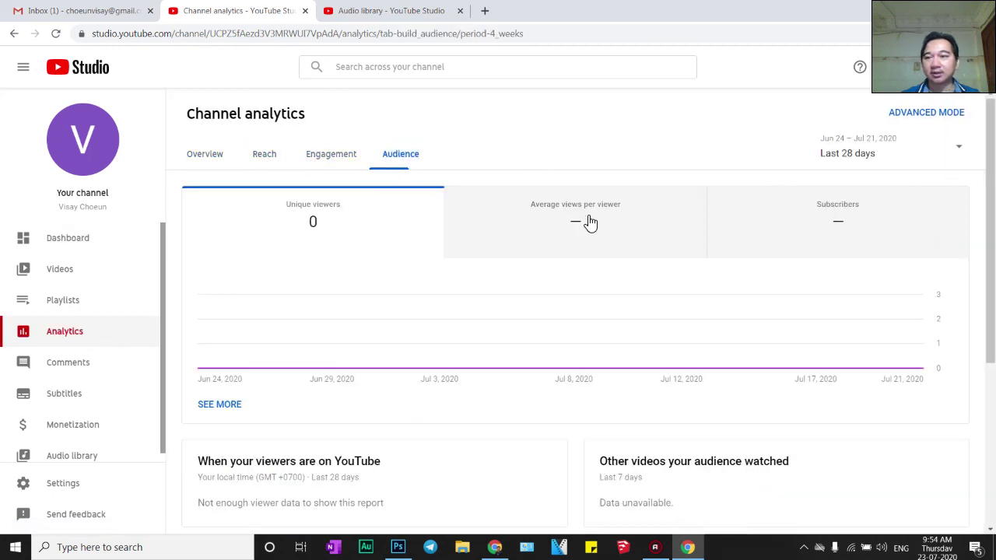
scroll(350, 318, down, 3)
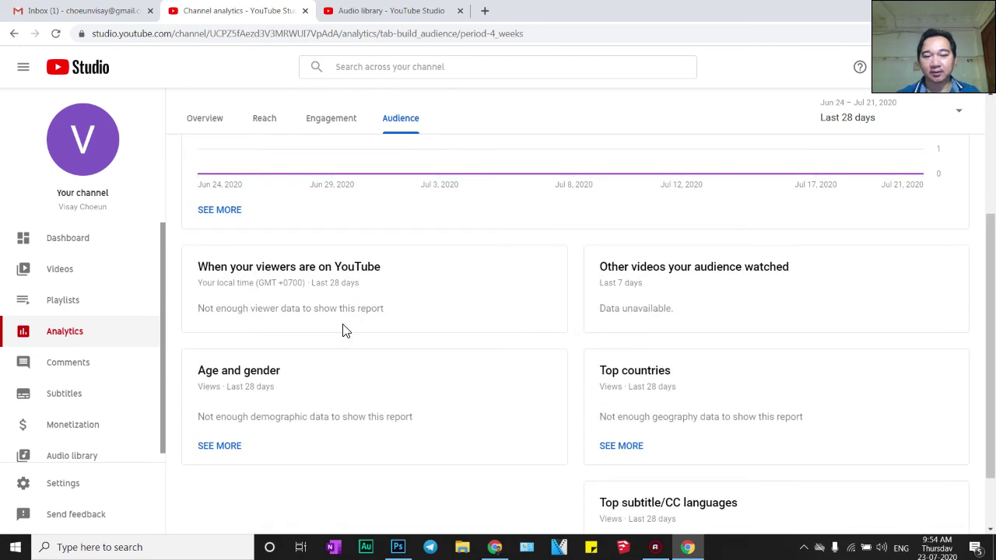